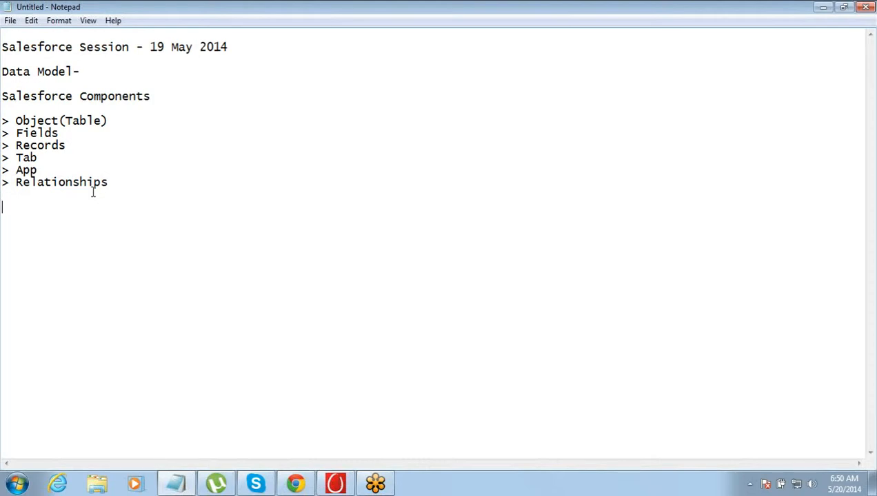
- Add the lines "Projects" and "and work" below the list of Salesforce components
text(Projects)
key(Return)
text(a)
key(BackSpace)
text(nd wor)
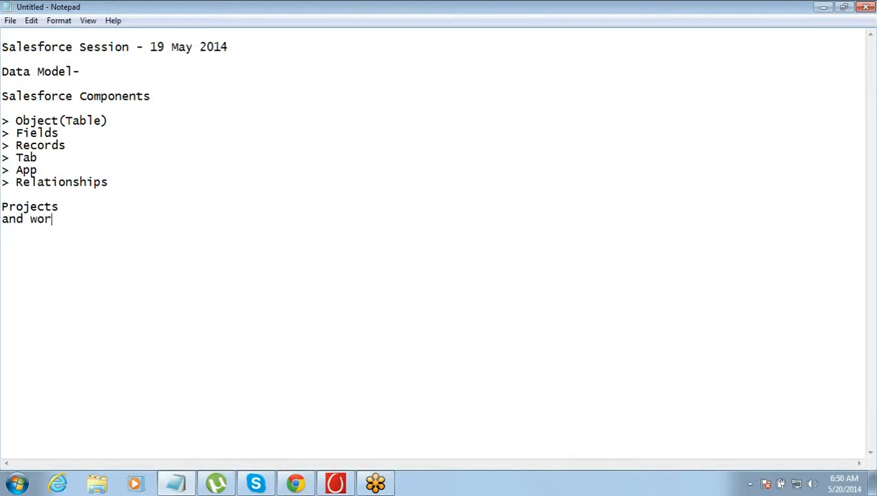
text(k)
- Open Microsoft Office Excel 2007 and merge and center cells B1 through K1 on the blank sheet
click(16, 484)
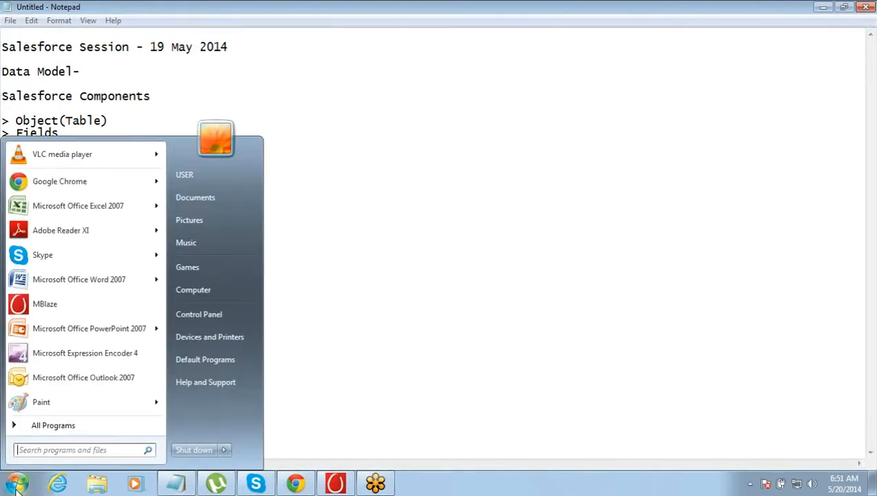
click(72, 205)
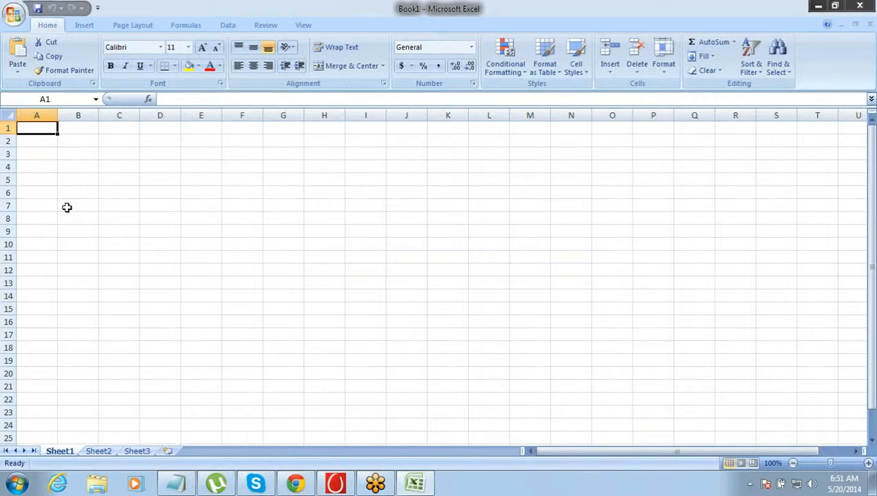
key(Down)
key(Right)
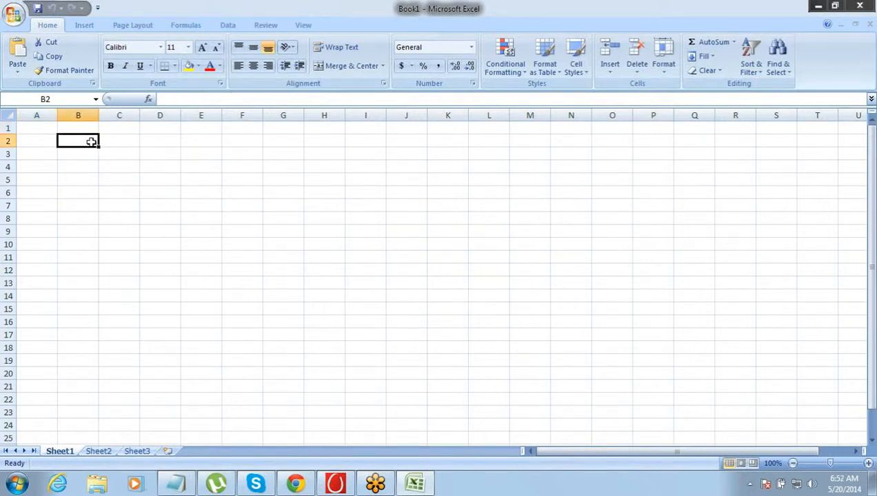
drag(95, 141, 117, 134)
click(117, 133)
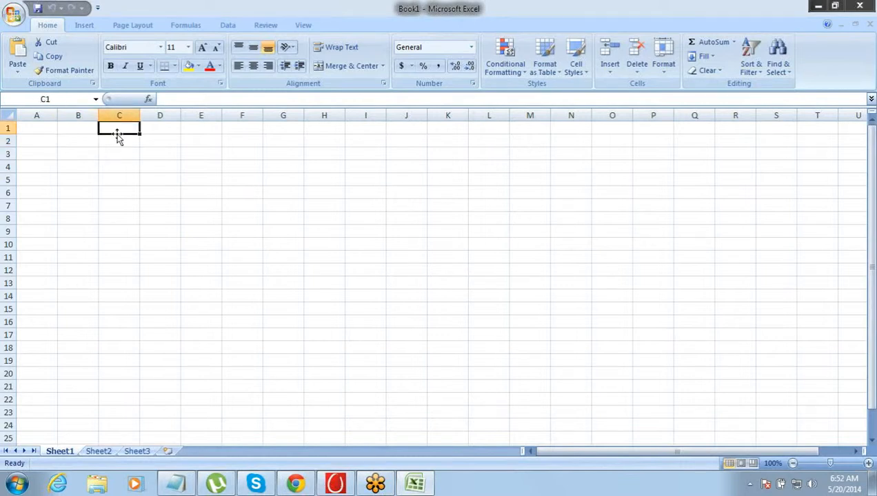
click(85, 147)
drag(82, 138, 119, 135)
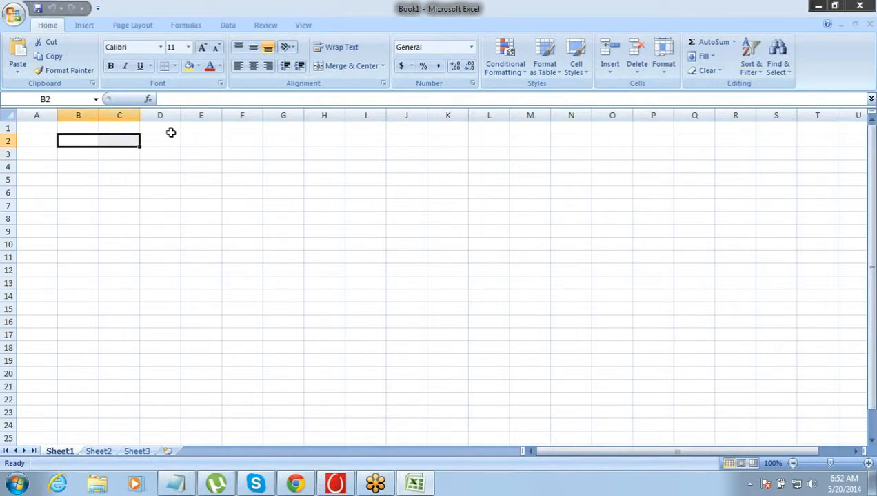
drag(67, 128, 451, 114)
click(352, 69)
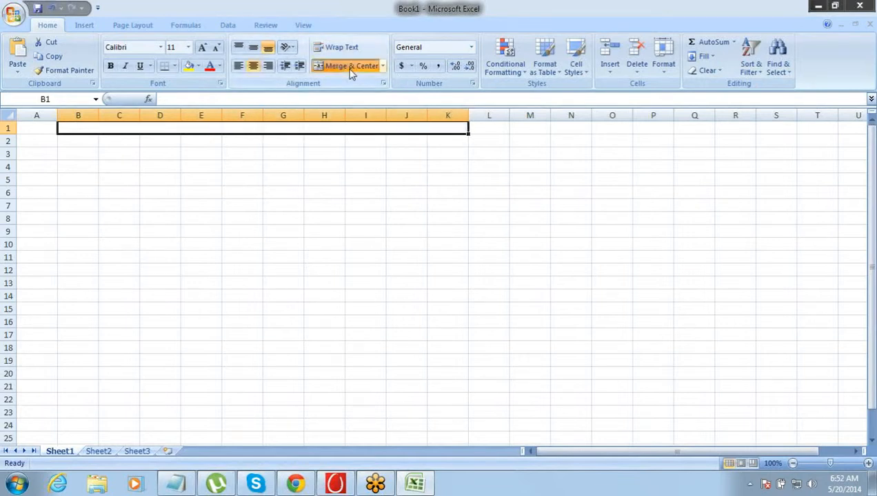
- Enter the title "Project Management App" in the merged cell of row 1 and make it bold
text(P)
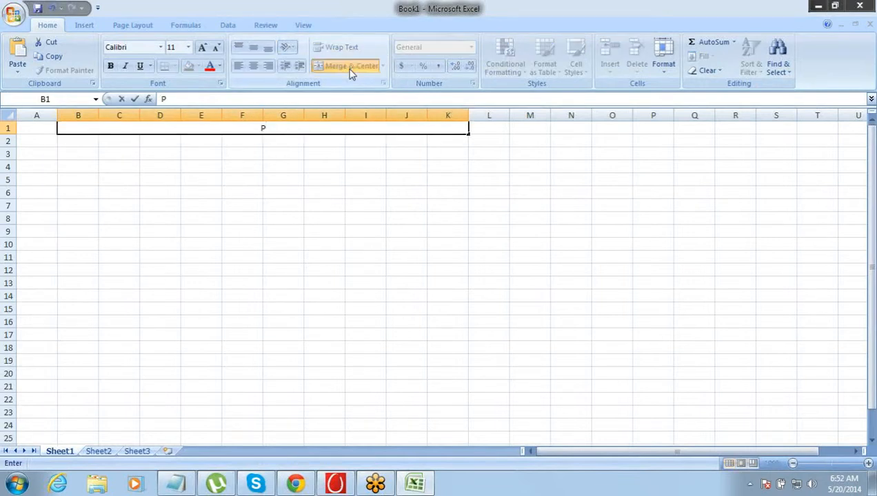
text(roject M)
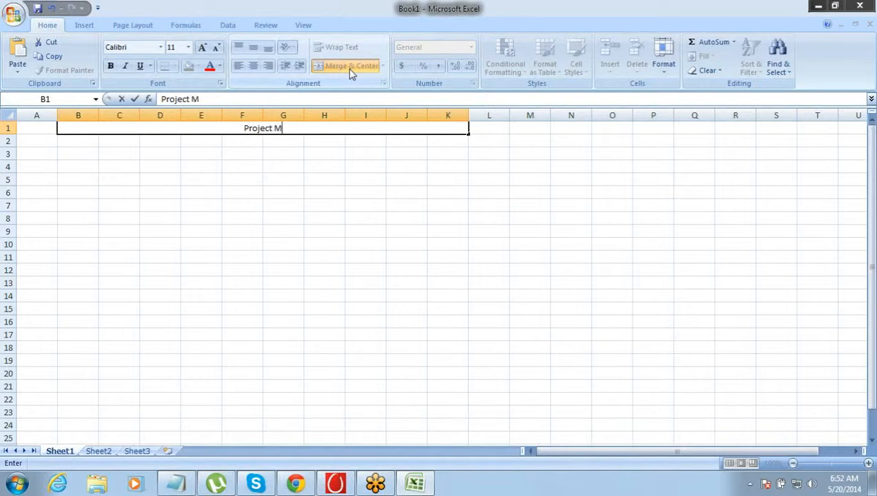
text(anagement App)
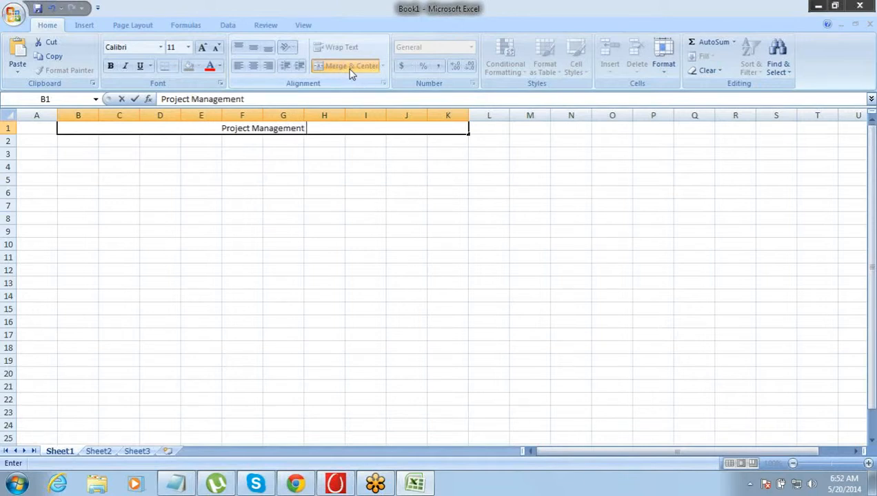
key(Tab)
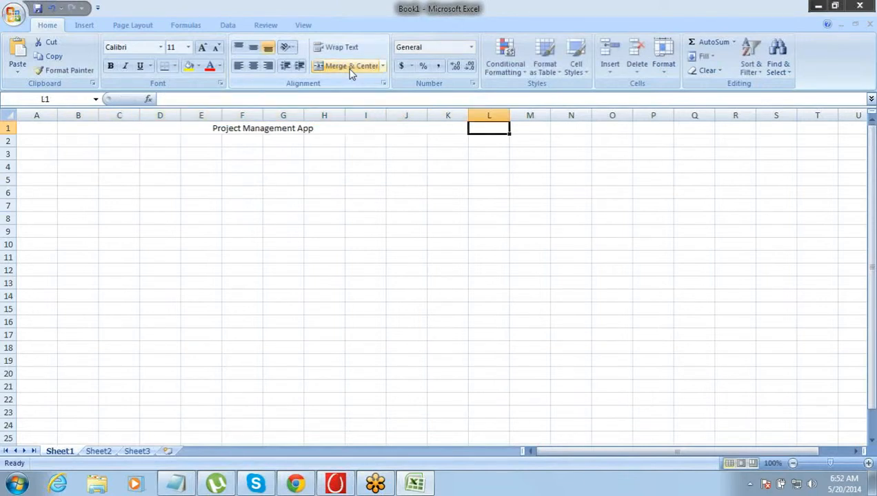
key(Left)
key(ctrl+b)
- Merge and center cells B3 and C3 and enter the bold heading "Projects"
key(Down)
key(Left)
key(Left)
key(Left)
key(Left)
key(Left)
key(Left)
key(Left)
key(Left)
key(Left)
key(Down)
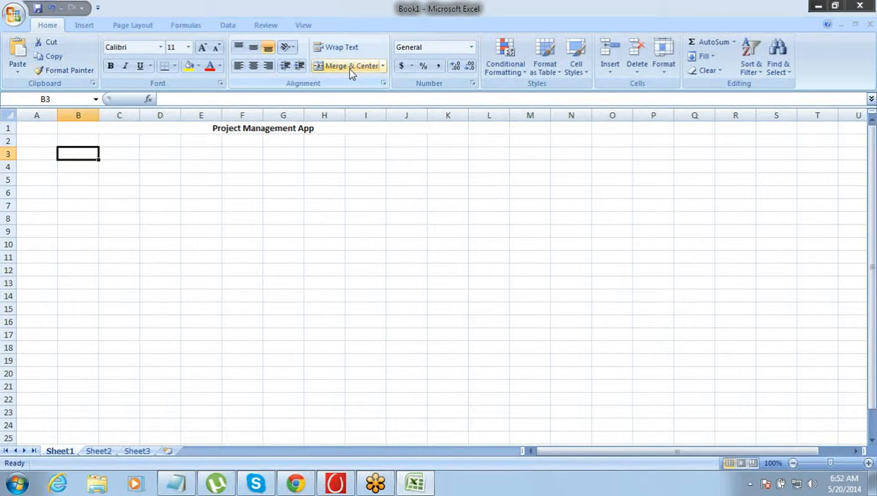
key(shift+Right)
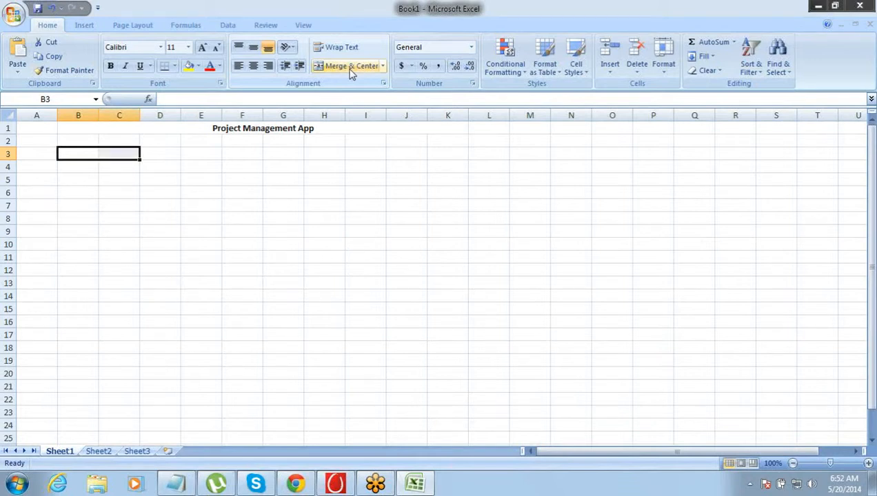
click(350, 69)
text(Projects)
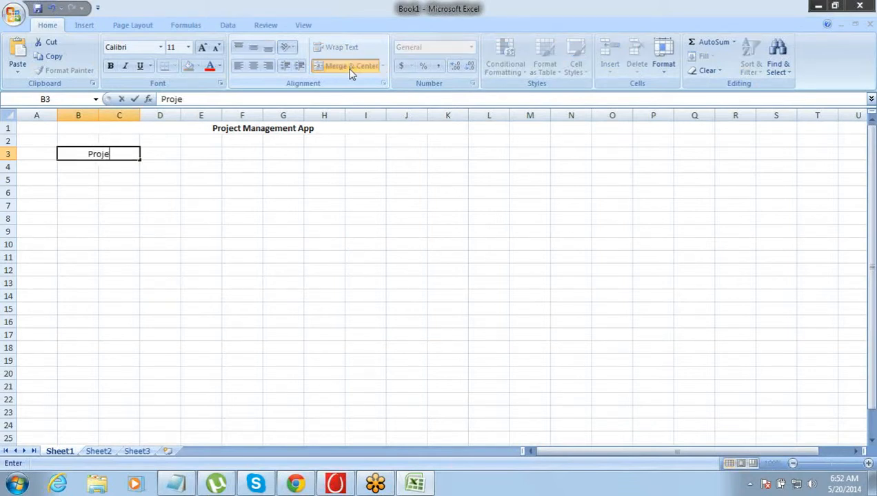
key(Return)
key(ctrl+b)
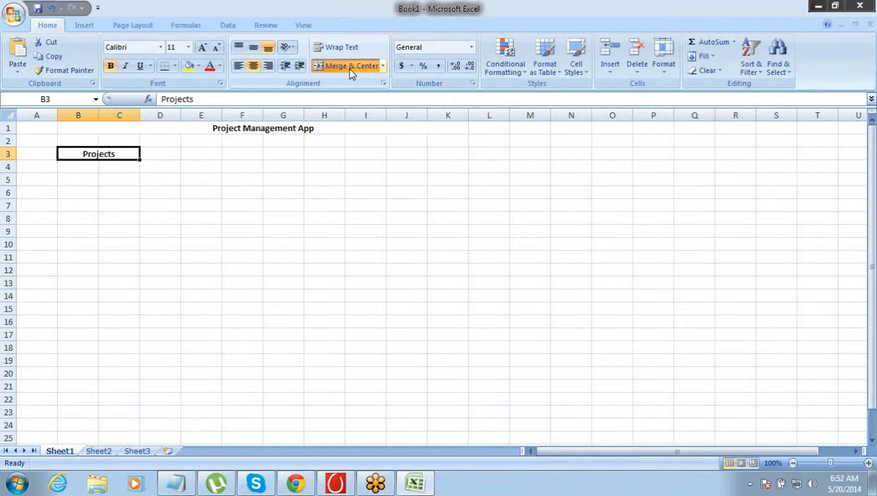
- List the fields "ID" in B4 and "Name" in B5 under the Projects heading
key(Left)
key(Down)
key(Up)
key(Right)
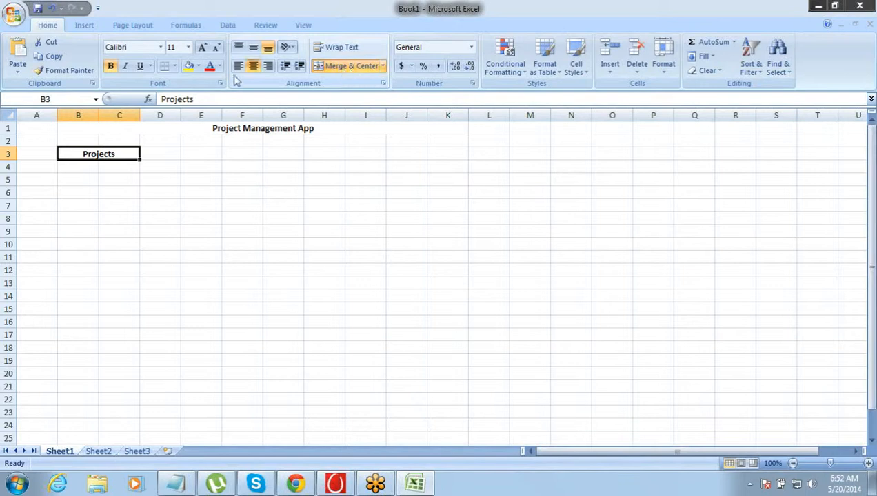
click(90, 168)
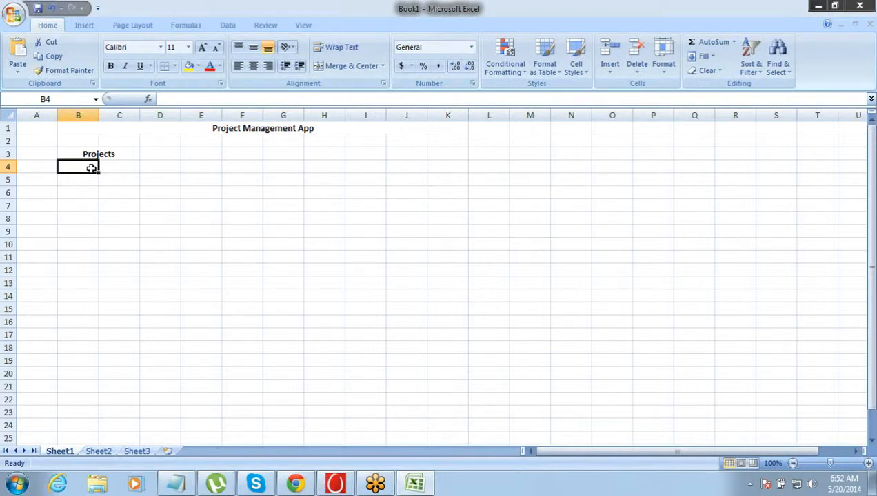
text(ID)
key(Return)
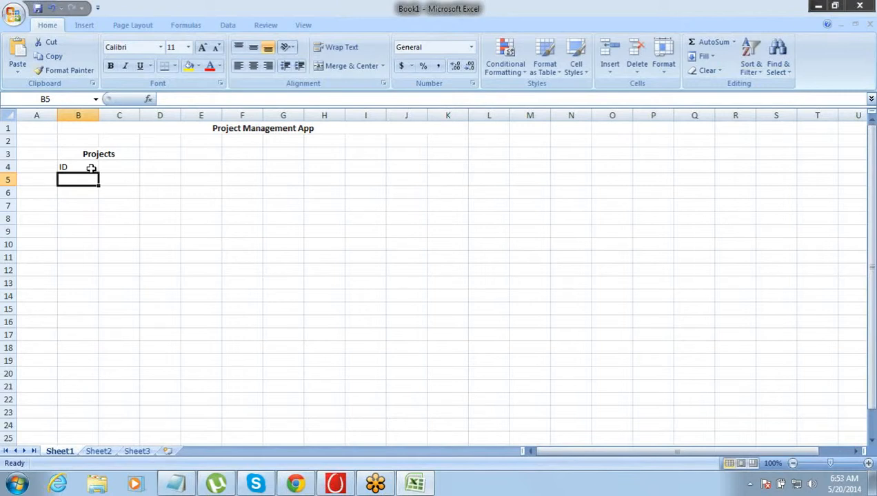
text(Name)
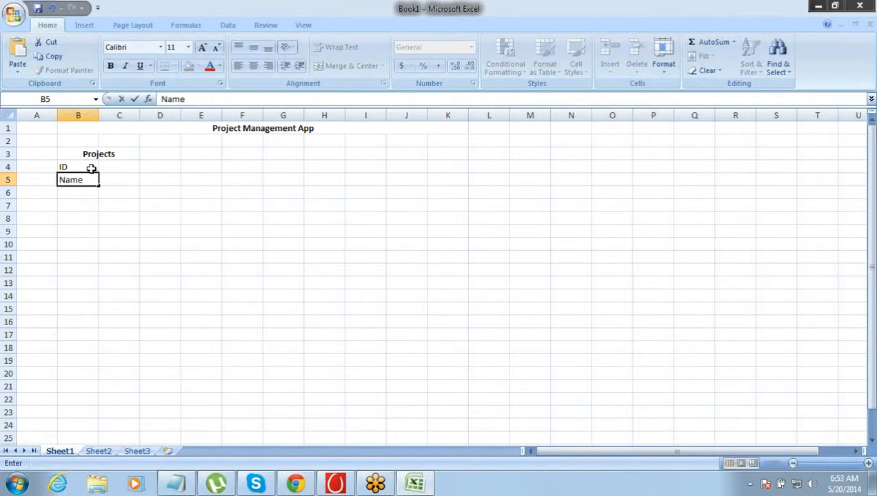
key(Tab)
key(Return)
- Add the fields "Start Date" in B6 and "End Date" in B7 to the Projects list
key(Up)
key(Up)
key(Down)
key(Down)
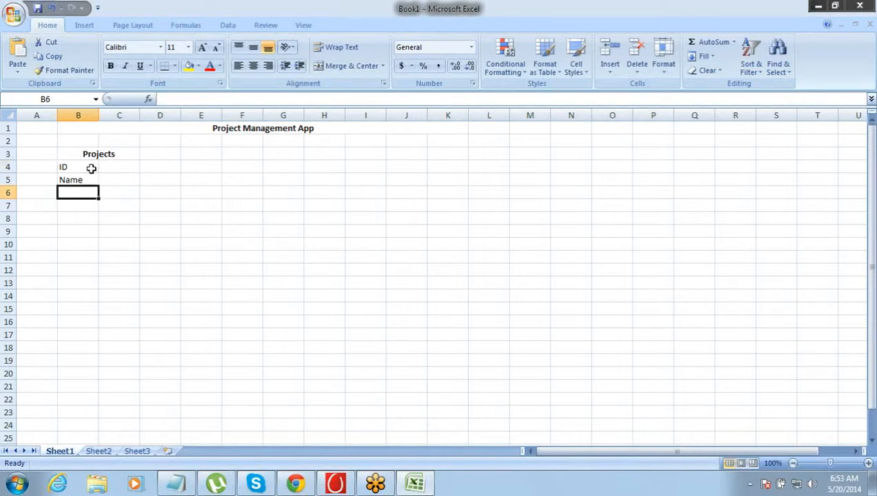
text(Start Date)
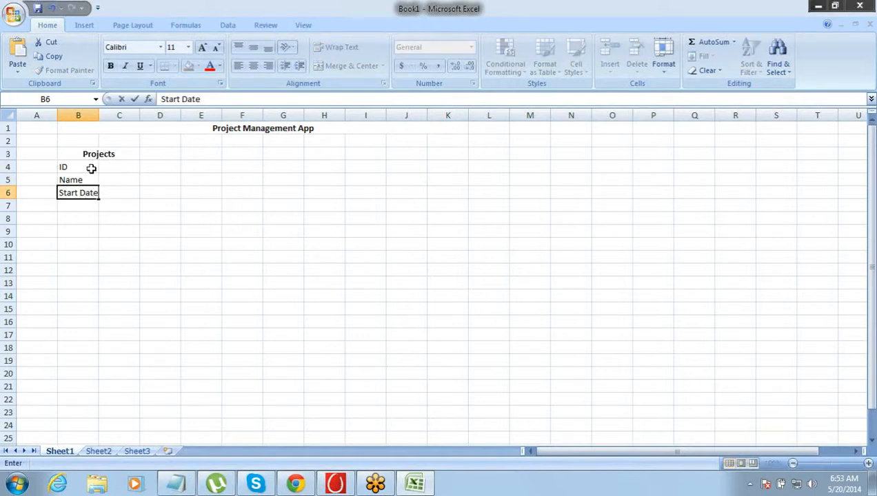
key(ctrl+Return)
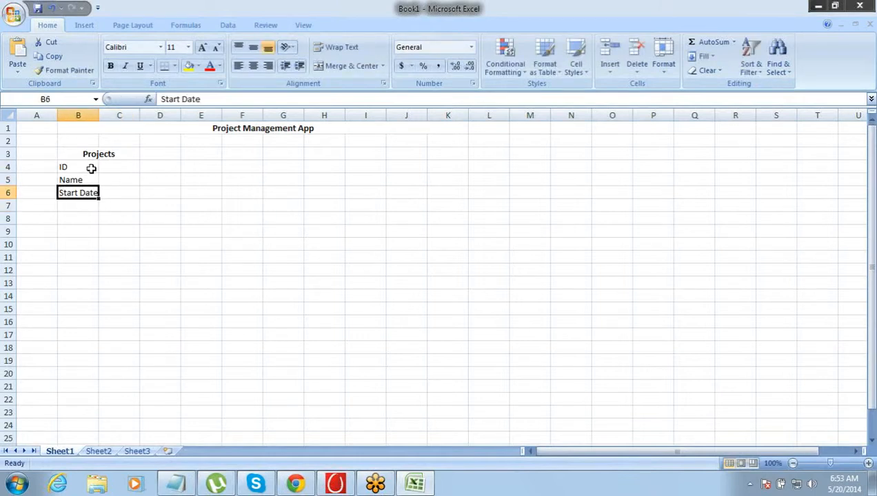
key(Down)
key(Down)
key(Up)
key(Up)
key(Down)
text(End Date)
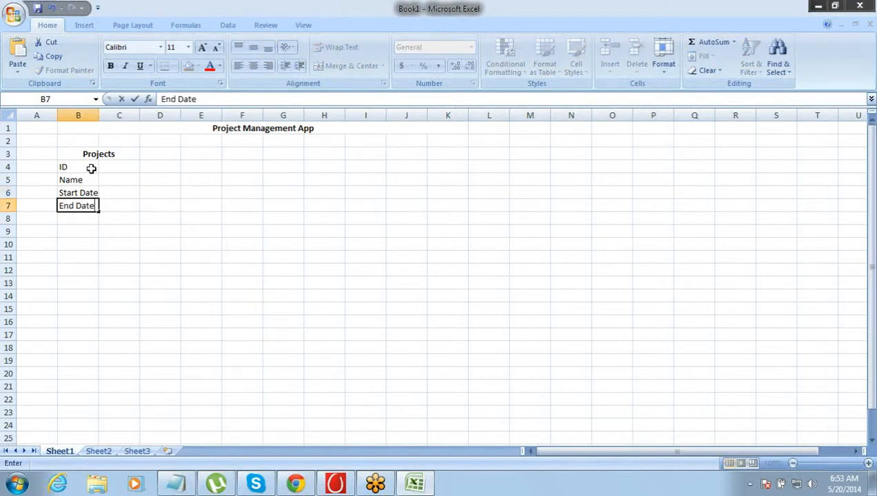
key(Return)
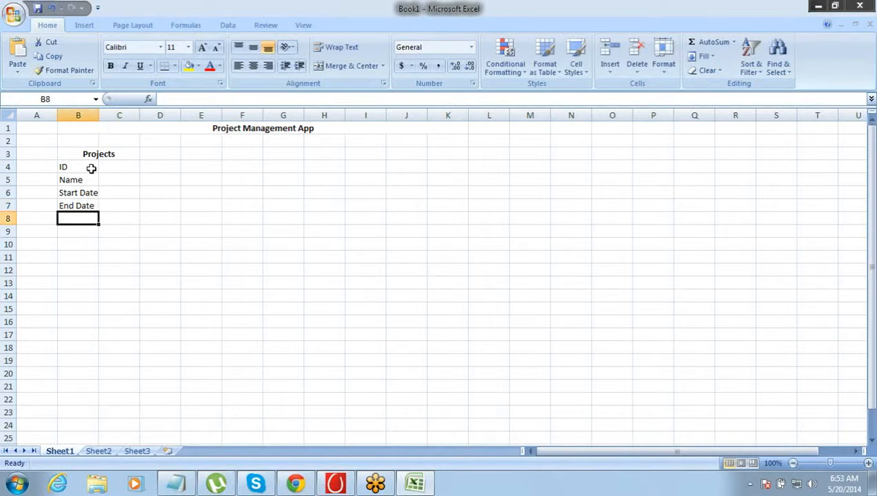
- Enter the field "Estimated Time" in B8 as the next item of the Projects list
text(Esti)
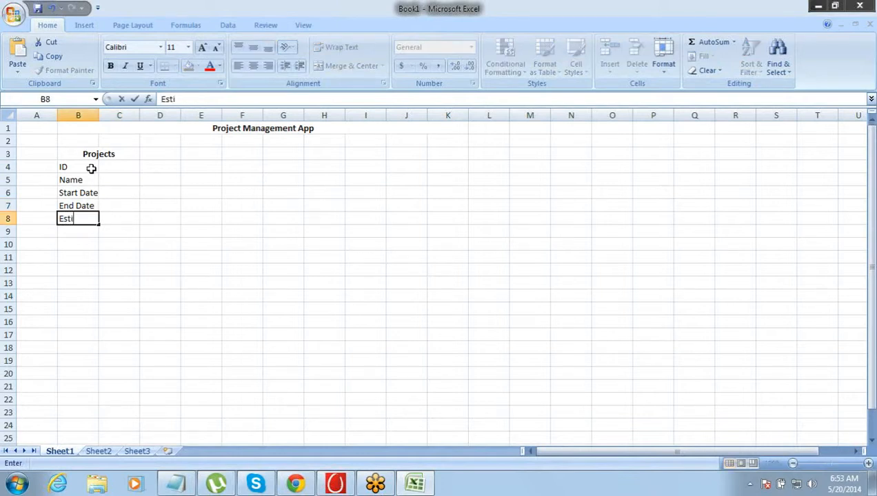
text(mated Time)
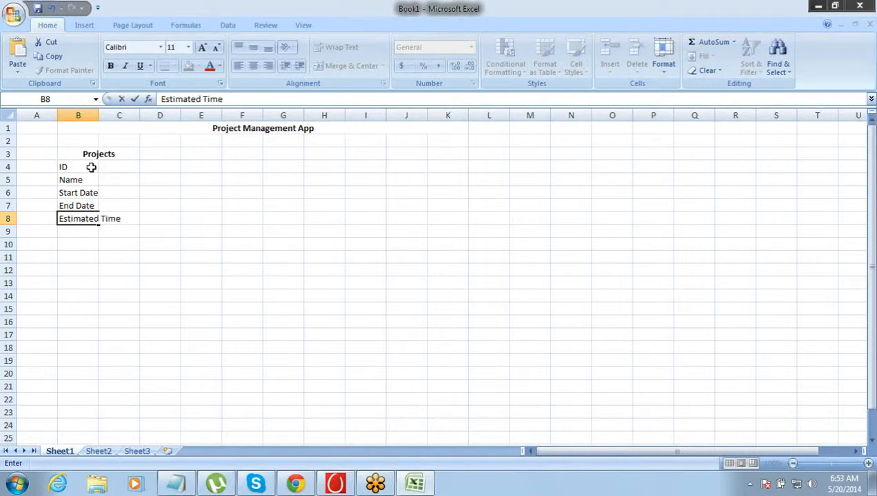
- Widen column B so that its longest field name fits inside the column
click(97, 115)
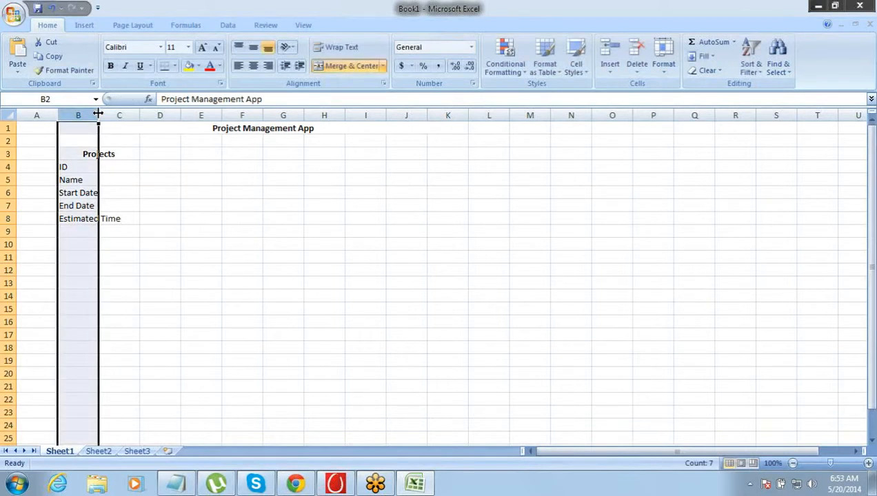
drag(98, 115, 161, 119)
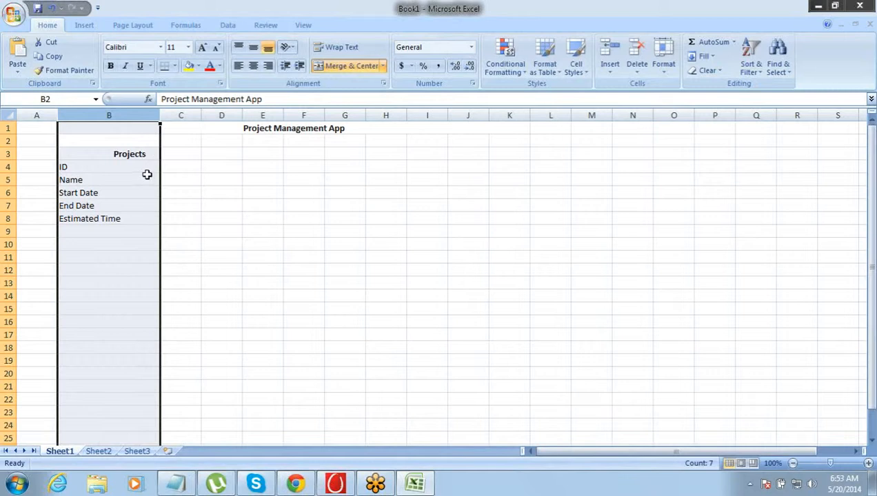
click(146, 170)
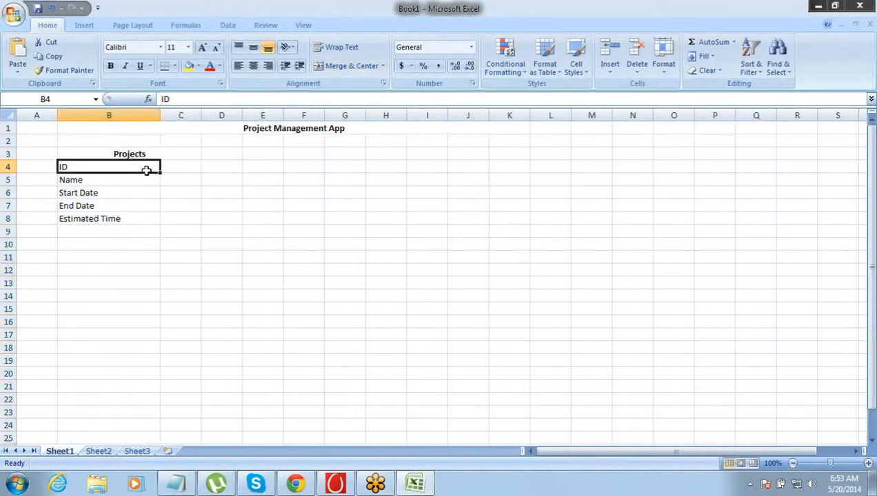
key(shift+Down)
key(shift+Down)
key(shift+Down)
key(shift+Down)
key(Up)
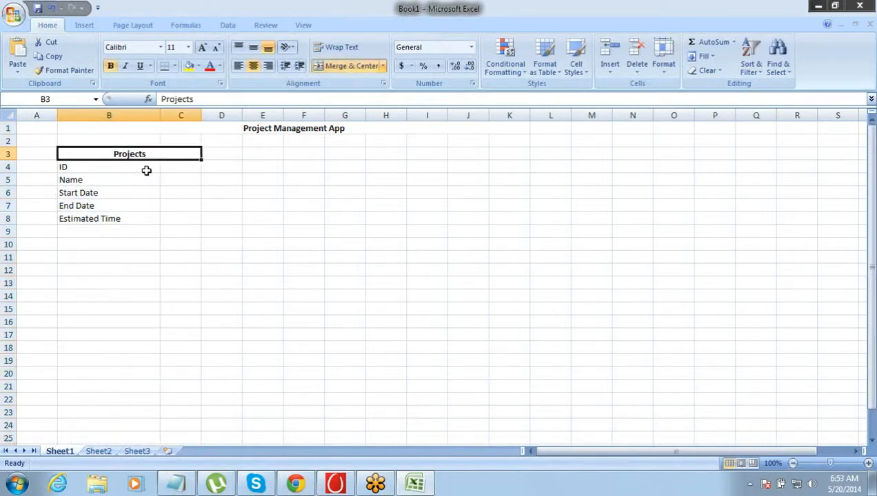
key(Down)
key(Down)
key(Down)
key(Down)
key(Down)
key(Up)
key(Up)
key(Up)
key(Up)
key(Up)
- Merge and center cells E3 and F3 and enter the bold heading "Clients"
key(Right)
key(Right)
key(Right)
key(Left)
key(shift+Right)
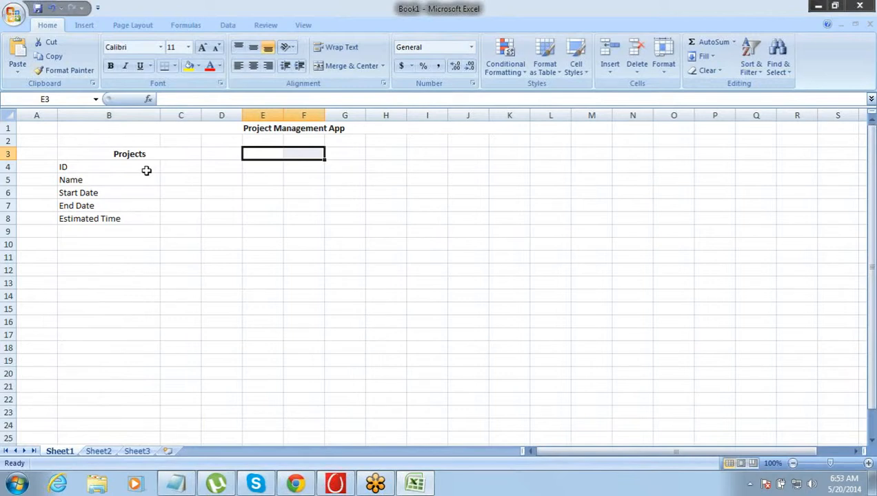
click(351, 66)
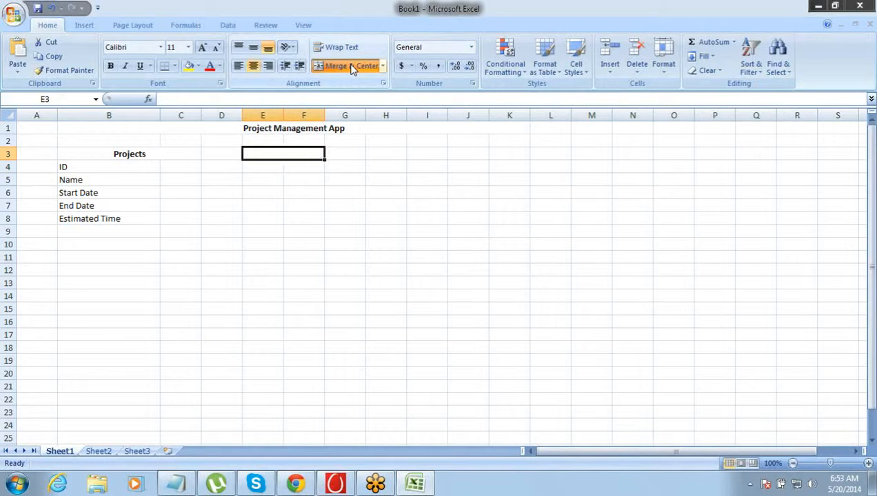
text(Cli)
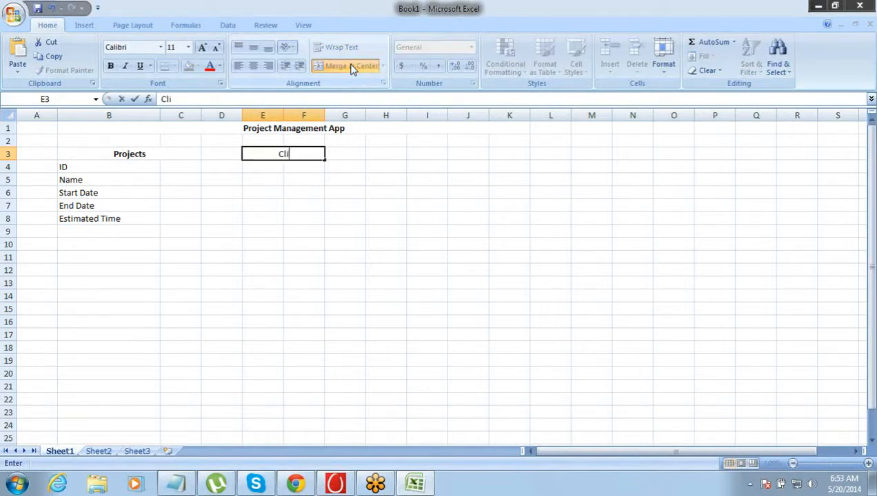
text(ents)
key(Tab)
key(Left)
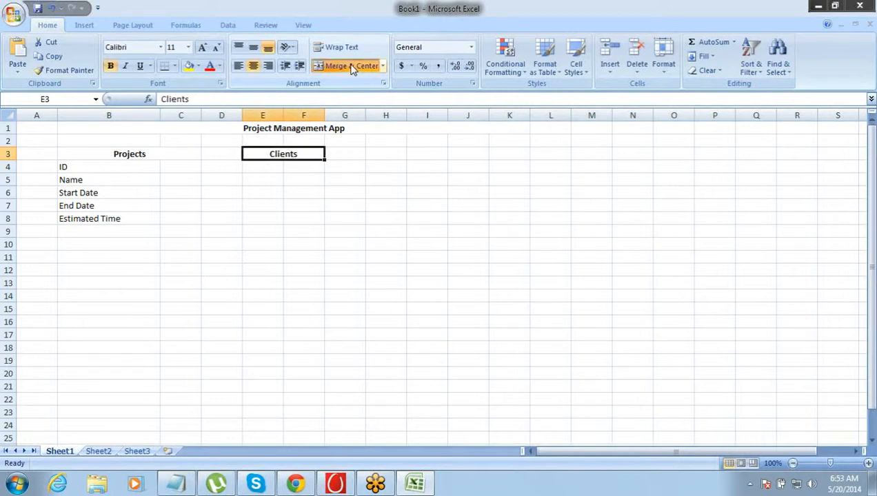
- Enter the field names "ID" in E4 and "Name" in E5 under the Clients heading
key(Left)
key(Right)
key(ctrl+b)
key(Down)
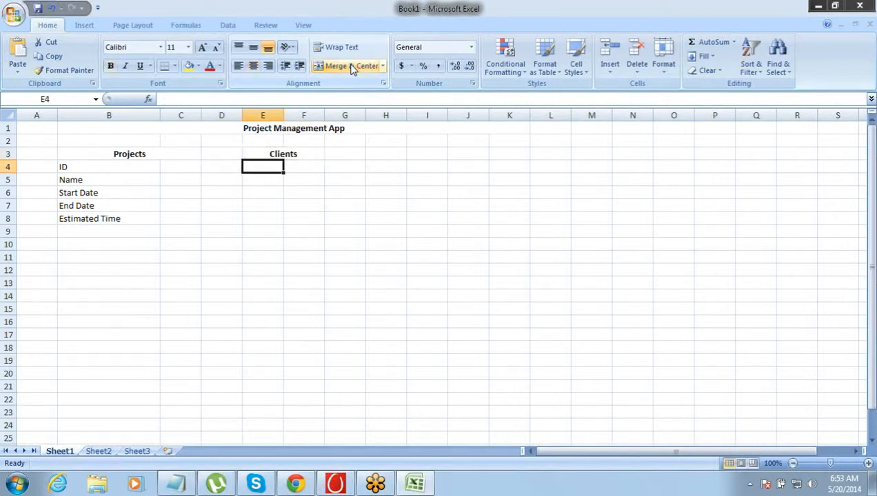
text(ID)
key(Tab)
key(Return)
text(Name)
key(Return)
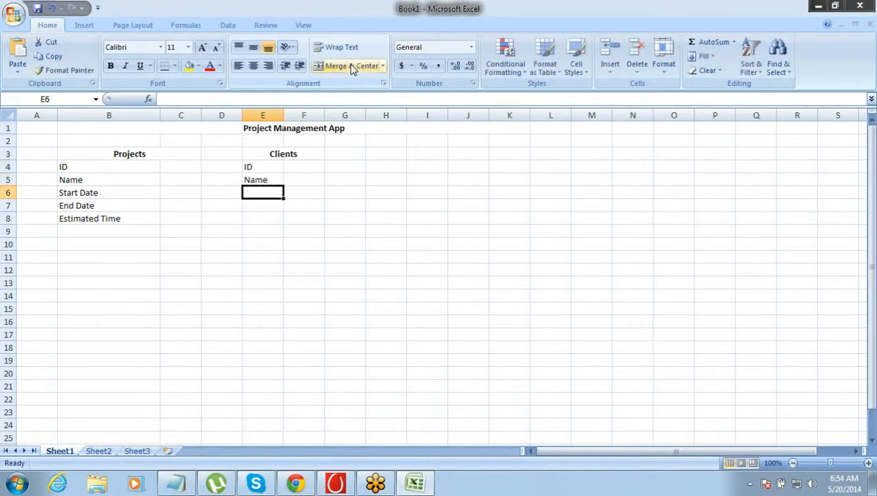
- Add the fields "City" in E6, "State" in E7 and "Country" in E8 to the Clients list
text(City)
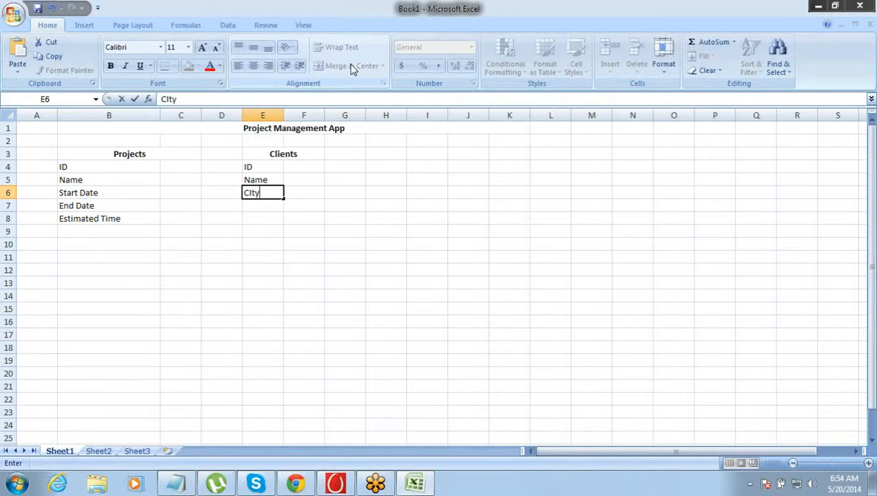
key(Return)
text(Sate)
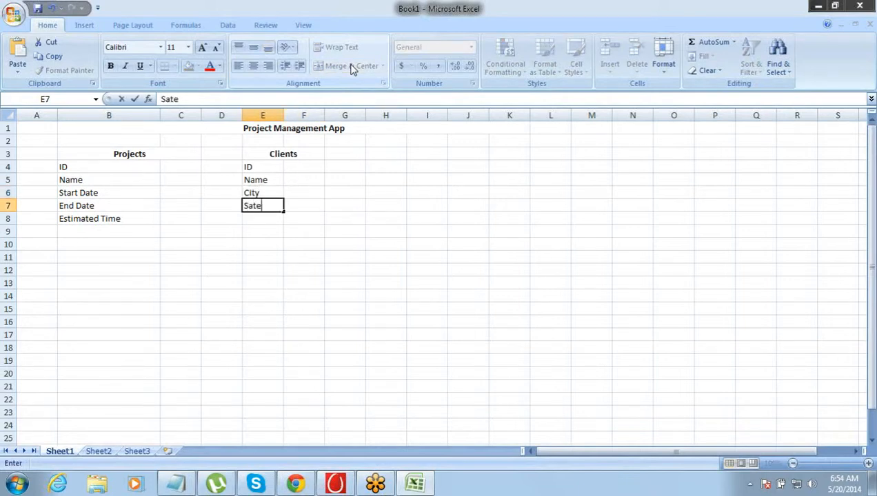
key(BackSpace)
key(BackSpace)
key(BackSpace)
text(tate)
key(Tab)
key(Down)
key(Left)
text(Country)
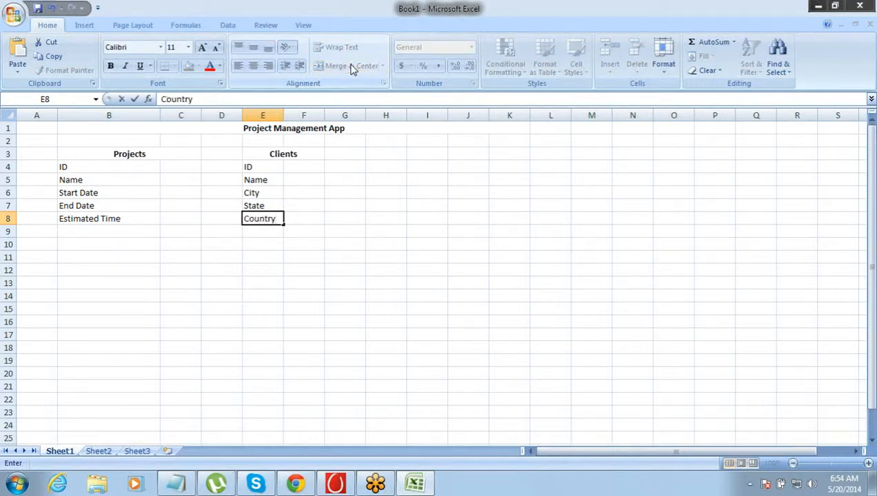
key(Tab)
key(Return)
key(Up)
key(Up)
key(Up)
key(Up)
key(Up)
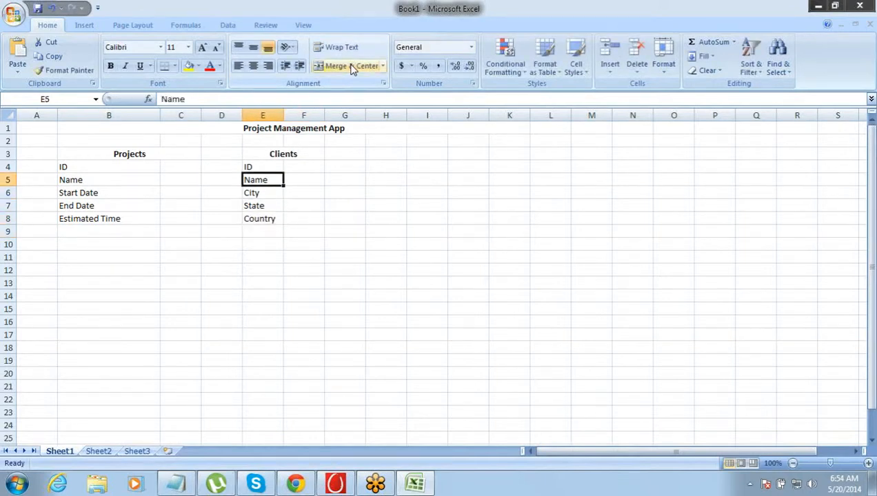
key(Down)
key(Down)
key(Down)
key(Up)
key(shift+Down)
key(shift+Down)
key(Down)
key(Down)
key(Down)
- Enter the field "Phone" in E9 as the next item of the Clients list
text(O)
key(BackSpace)
text(Phone)
key(Tab)
key(Left)
key(ctrl+Up)
key(Down)
key(Down)
key(Down)
key(Down)
key(Down)
key(Down)
key(Down)
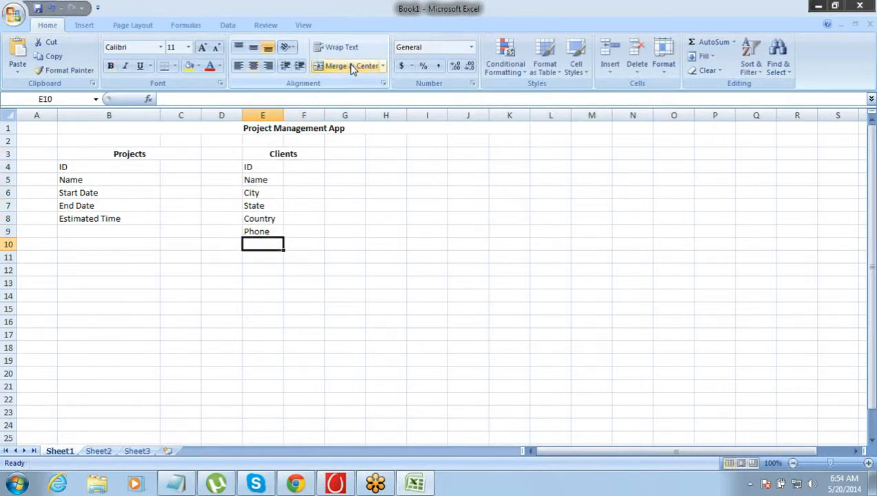
key(Up)
key(Up)
key(Up)
key(Up)
key(Up)
key(Up)
key(Up)
key(Left)
key(Left)
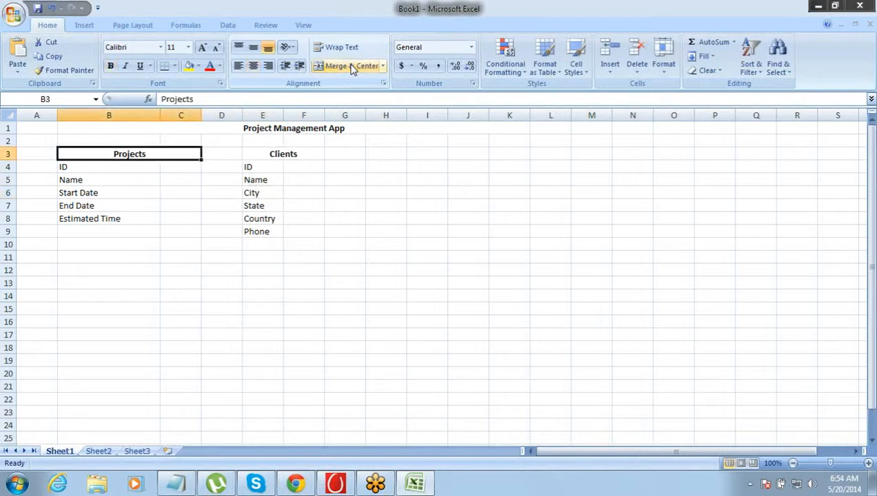
key(Down)
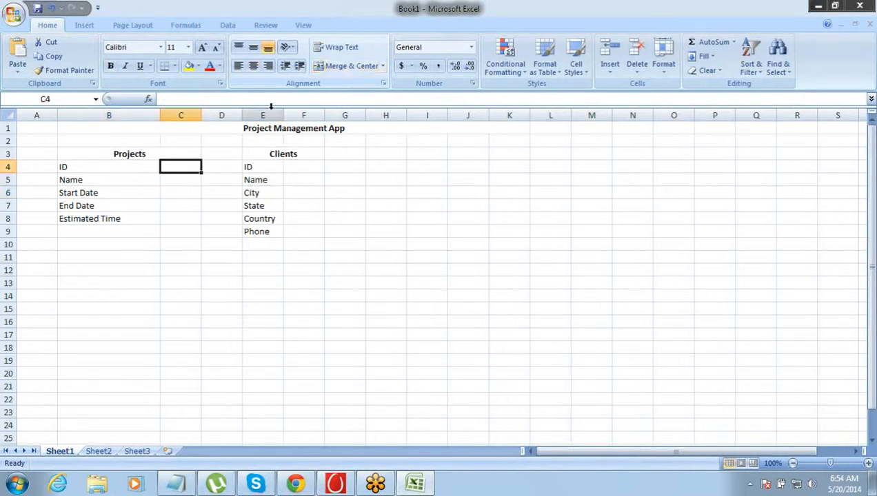
- Widen columns E and F to give the Clients list more room
drag(283, 115, 394, 116)
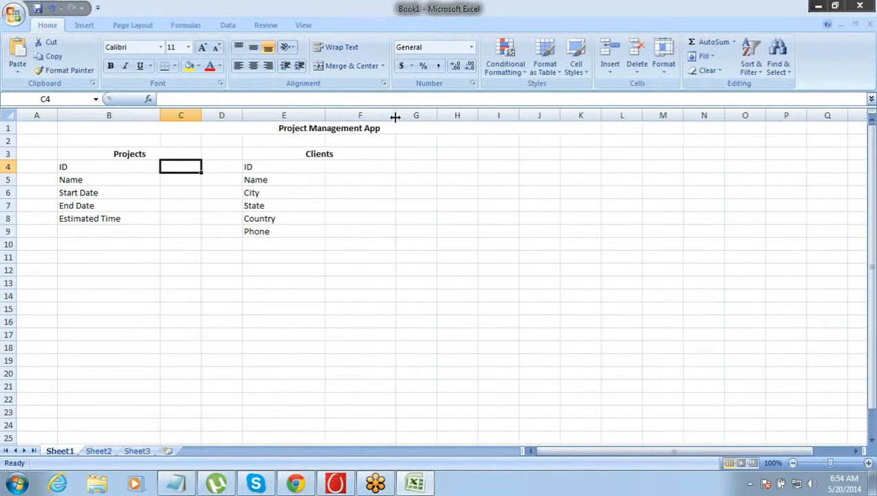
- Apply all borders to the Projects table in B3:C8 and the Clients table in E3:F9
drag(113, 154, 172, 227)
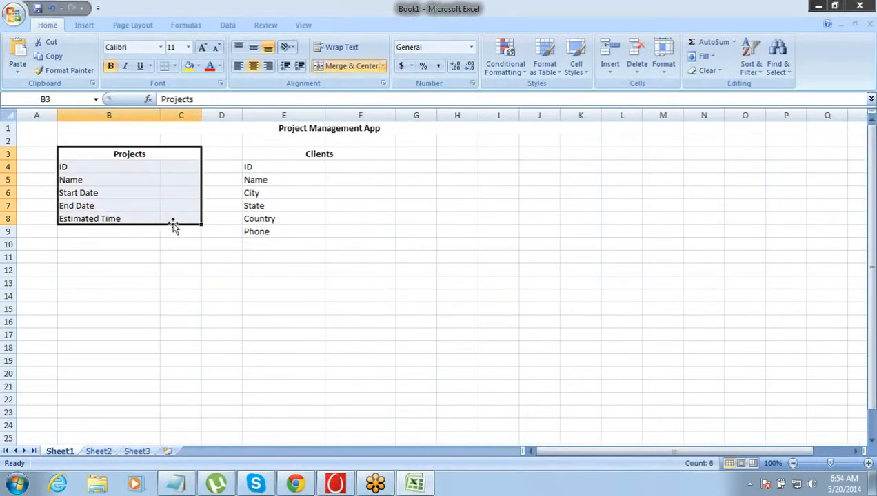
click(175, 65)
click(180, 175)
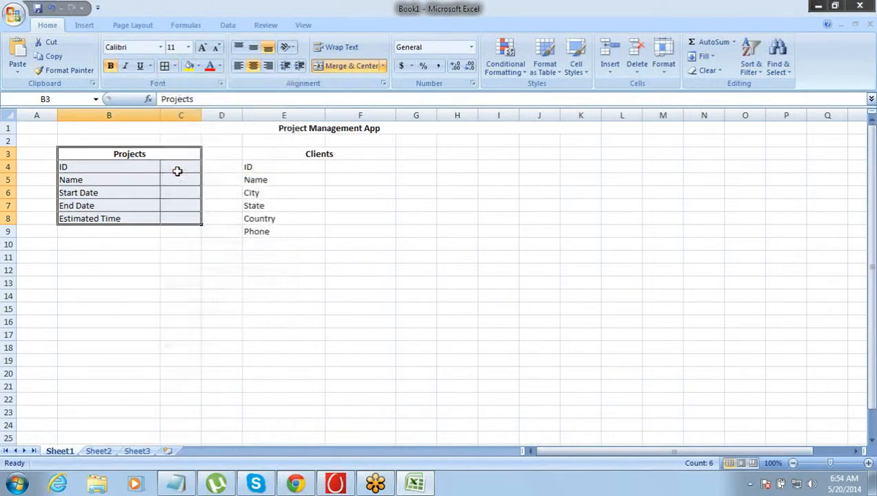
drag(252, 153, 285, 228)
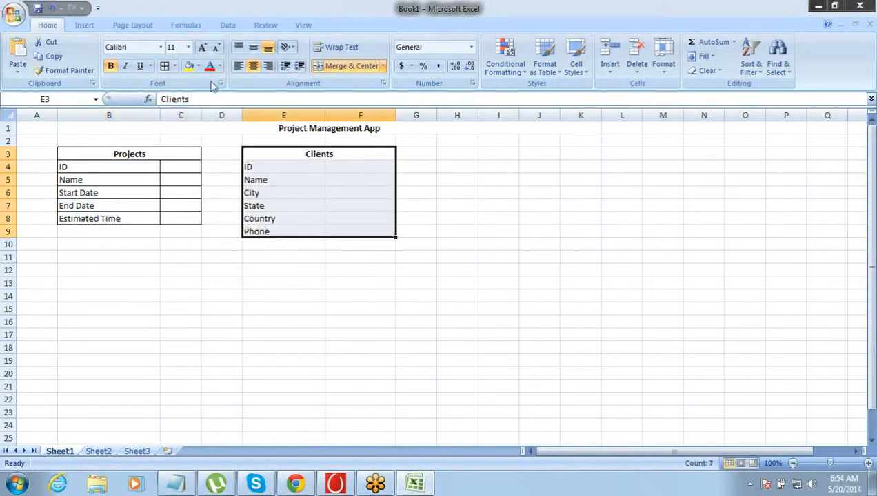
click(165, 66)
click(207, 193)
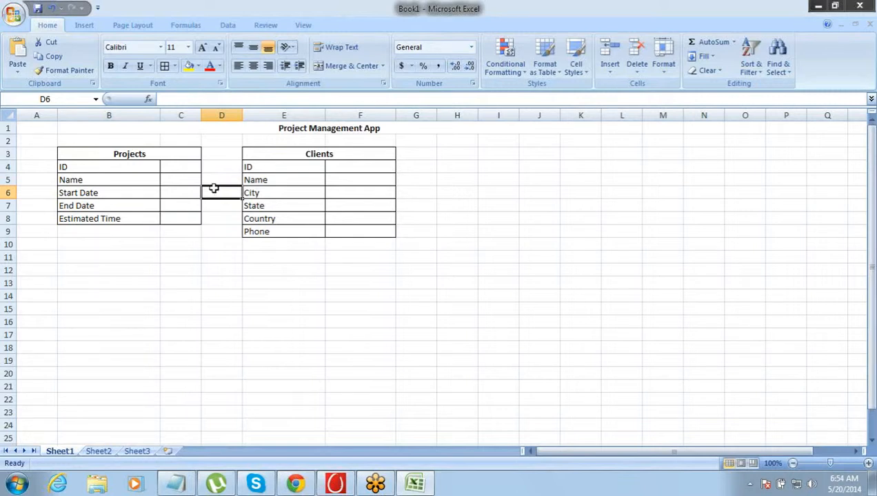
- Merge and center cells H3 and I3 and enter the bold heading "Consultants"
drag(465, 152, 513, 151)
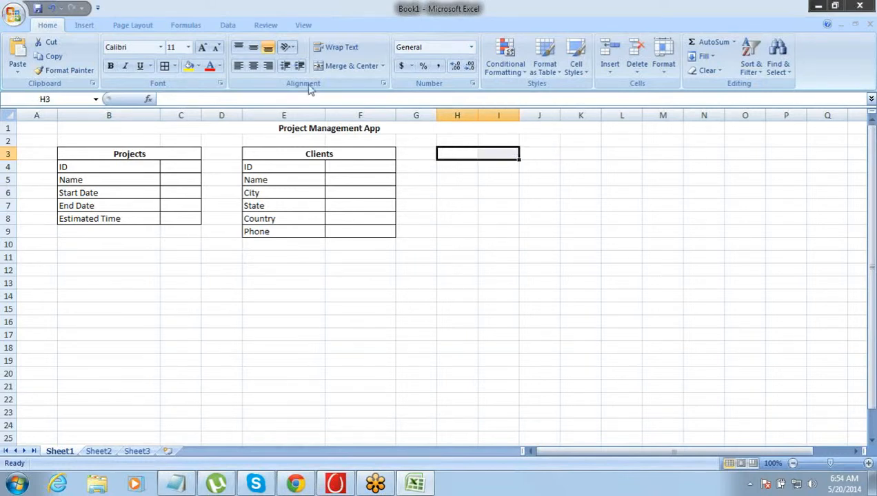
click(333, 69)
text(C)
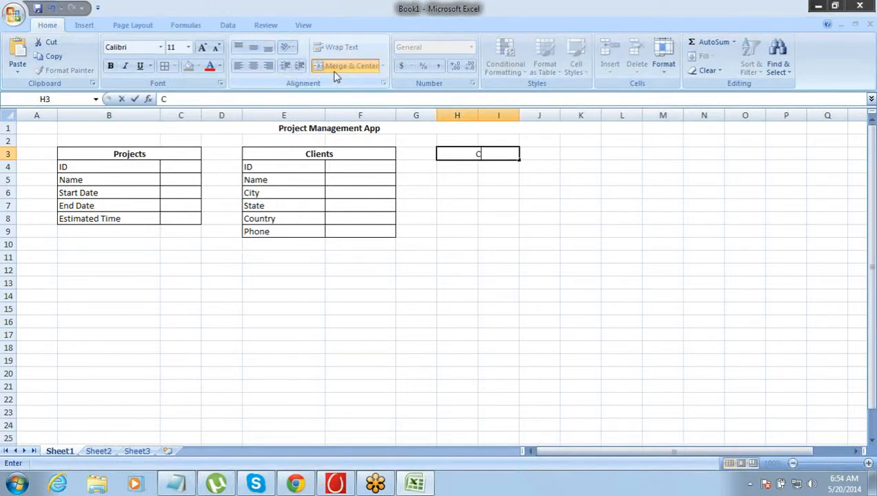
text(onsultants)
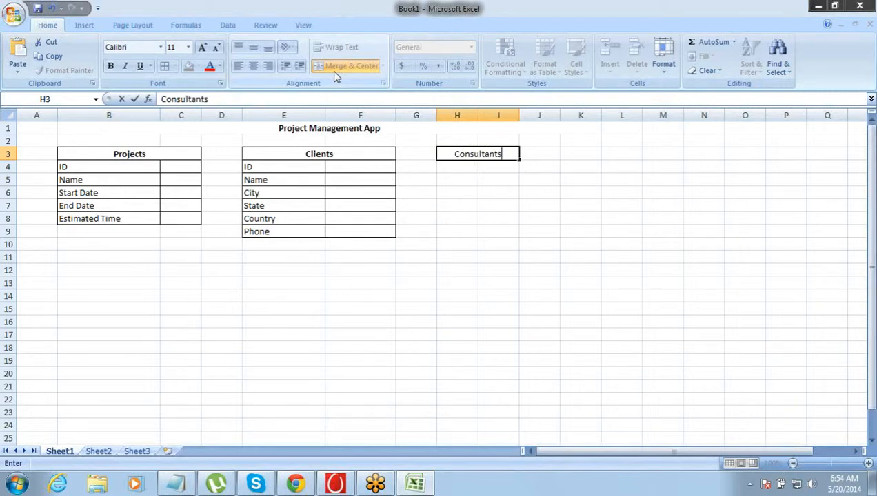
key(Return)
key(Up)
key(ctrl+b)
- Enter the field names "ID" in H4 and "Fname" in H5 under the Consultants heading
key(Left)
key(Down)
key(Right)
text(ID)
key(Return)
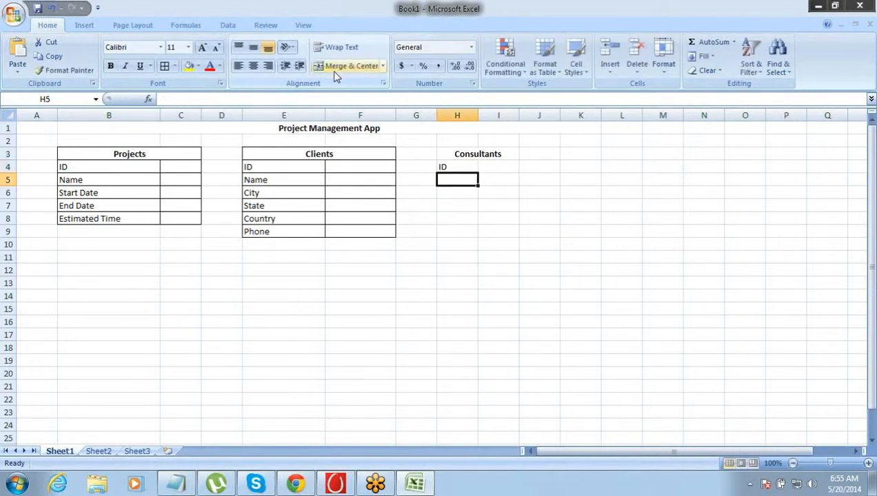
text(Fnam)
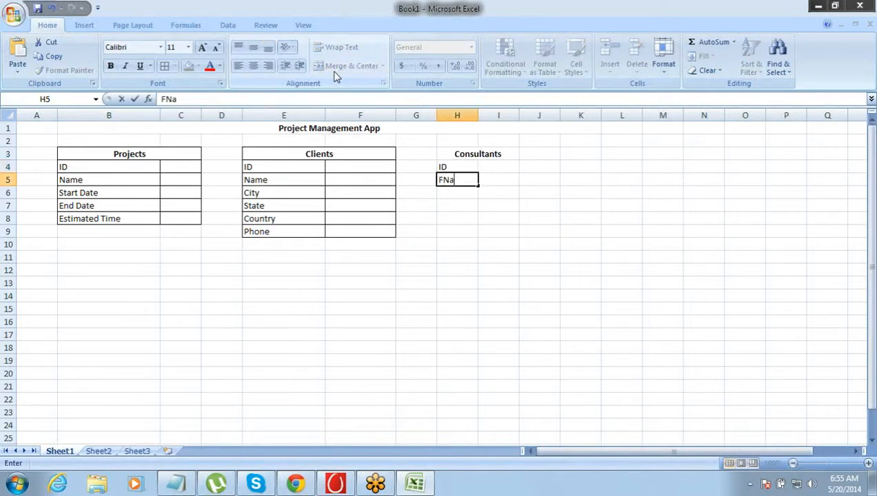
key(Tab)
key(Left)
key(F2)
text(e)
key(Tab)
key(Down)
key(Left)
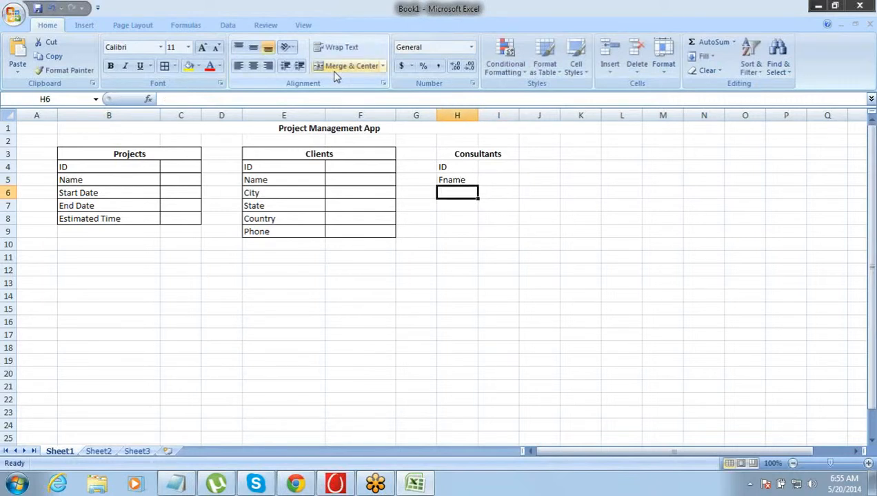
- Add the fields "Lname" in H6 and "Email" in H7 to the Consultants list
text(Lname)
key(Return)
text(Email)
key(Return)
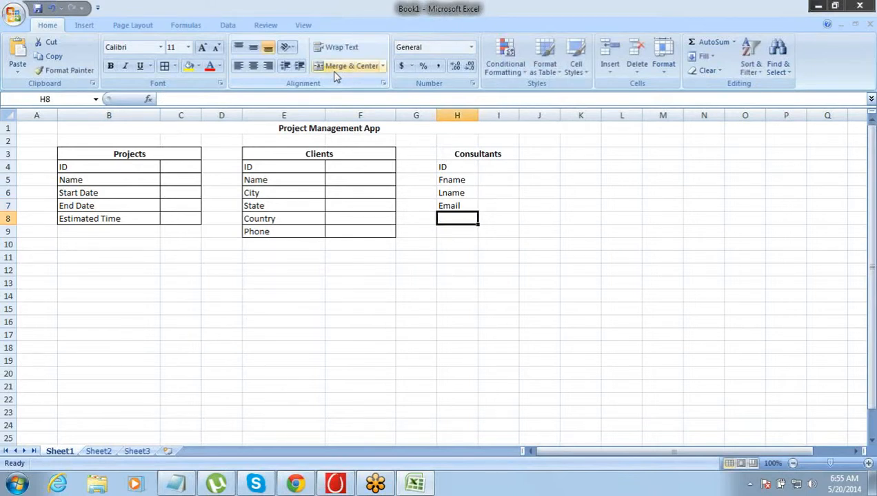
key(Up)
key(Up)
key(Up)
key(Up)
key(Up)
key(Down)
key(Down)
key(Down)
key(Down)
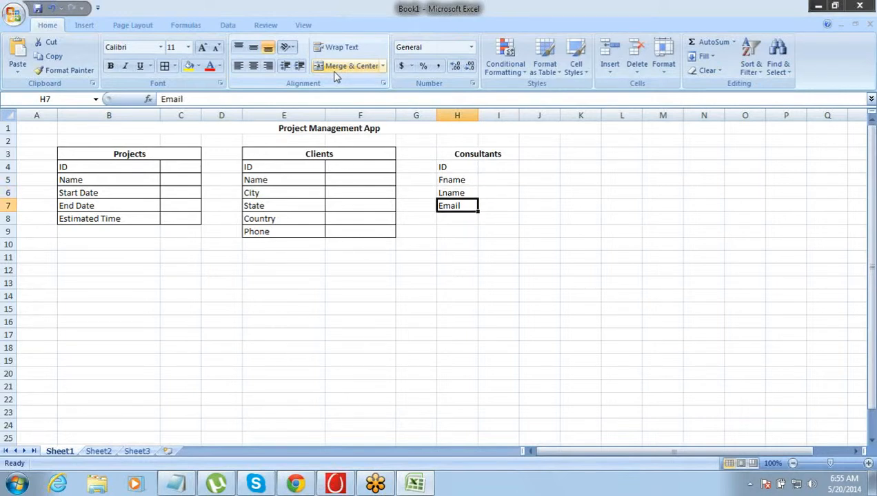
key(Down)
key(Down)
key(Up)
key(Up)
key(Up)
key(Up)
key(Up)
key(Down)
key(Down)
key(Down)
key(Down)
- Enter the field "Phone" in H8 as the next item of the Consultants list
text(Pho)
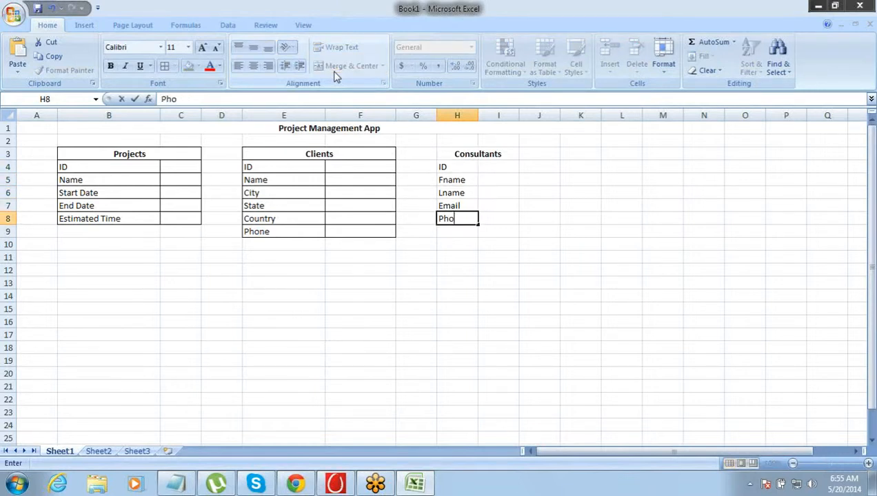
text(ee)
key(Tab)
key(Return)
key(Up)
key(Up)
key(Up)
key(Up)
key(Up)
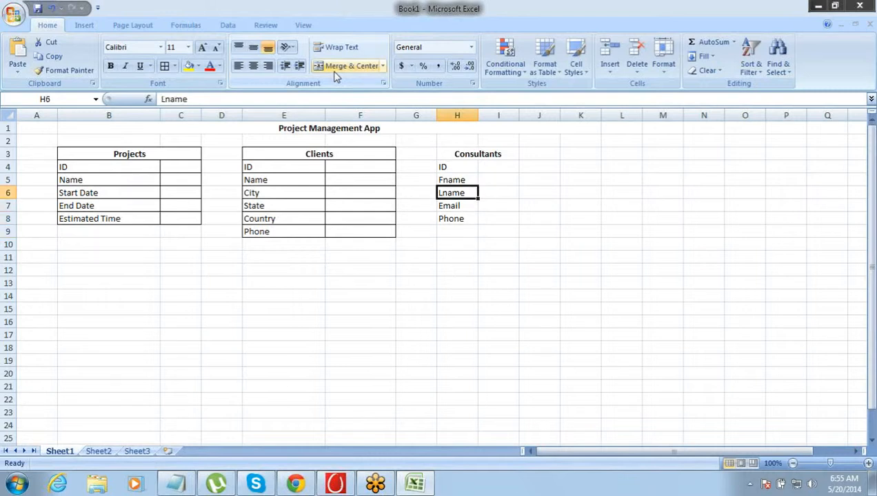
key(Up)
key(shift+Down)
key(shift+Down)
key(shift+Down)
key(shift+Down)
key(shift+Down)
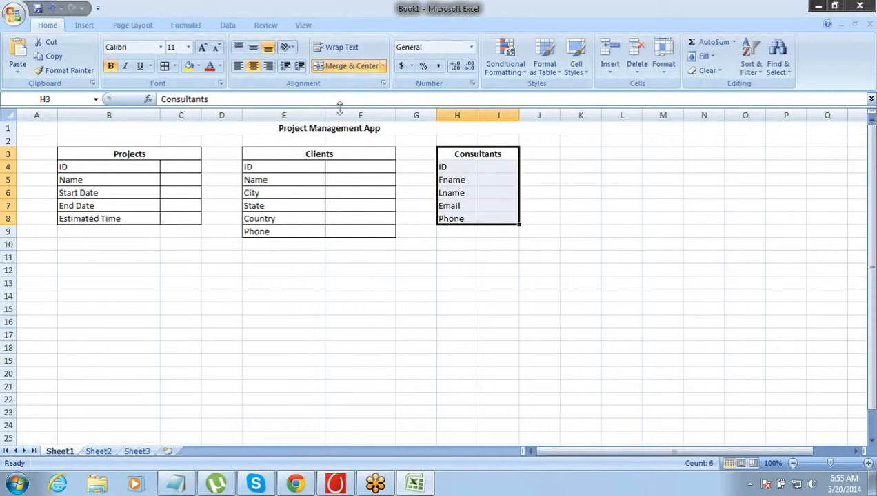
- Widen columns H and I to about equal widths for the Consultants list
drag(479, 115, 503, 111)
click(502, 111)
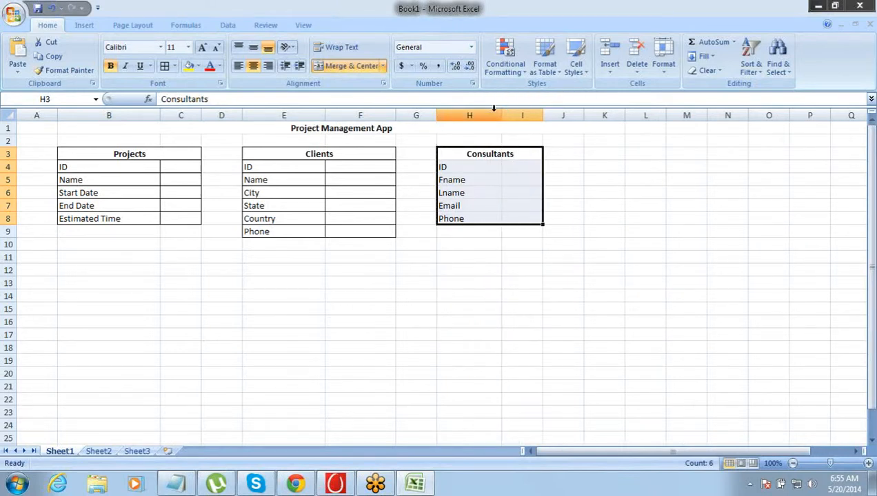
click(493, 110)
drag(502, 115, 513, 119)
click(498, 171)
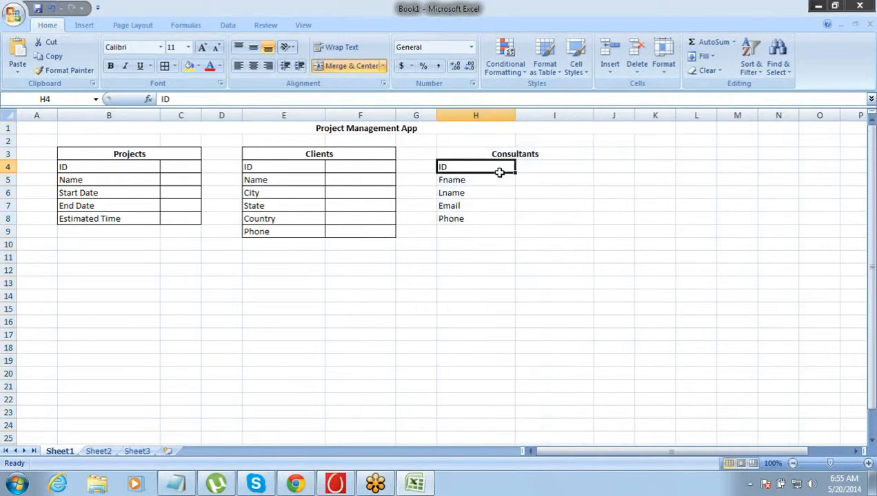
- Apply all borders to the Consultants table in H3:I8
click(493, 155)
drag(493, 155, 499, 219)
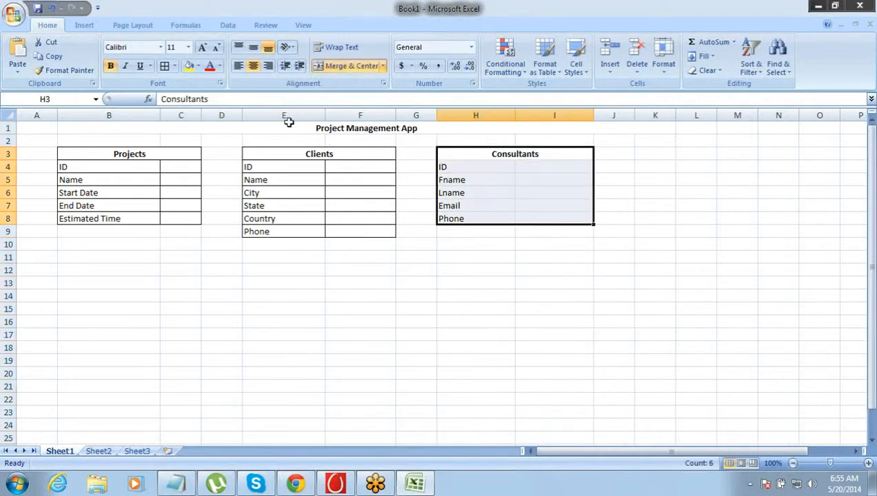
click(163, 68)
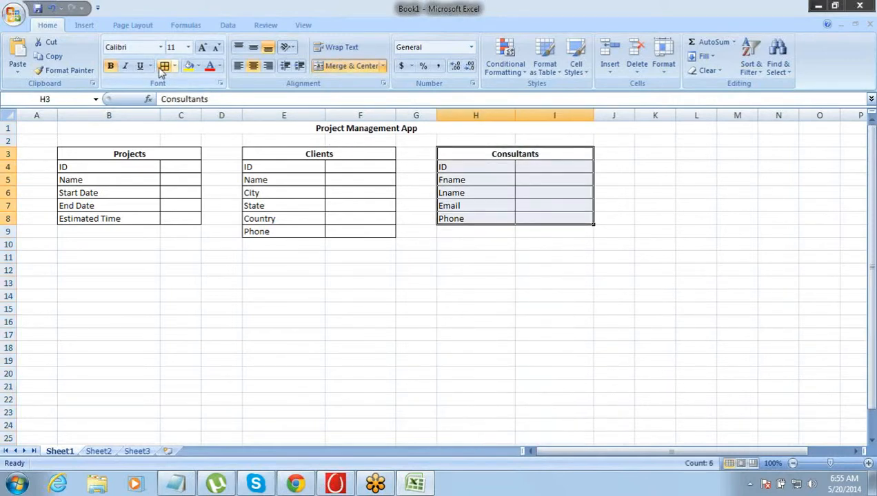
click(229, 177)
- Review the Projects, Clients and Consultants tables and their field lists by highlighting each one in turn
click(139, 153)
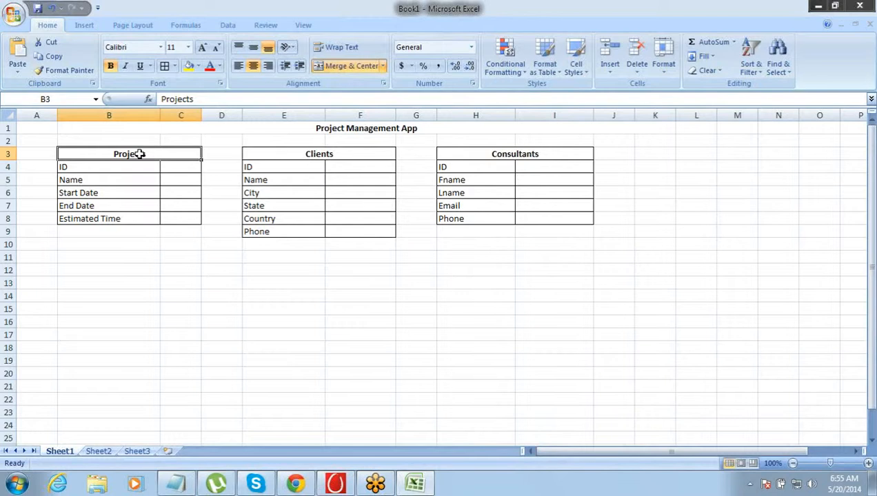
drag(139, 154, 141, 216)
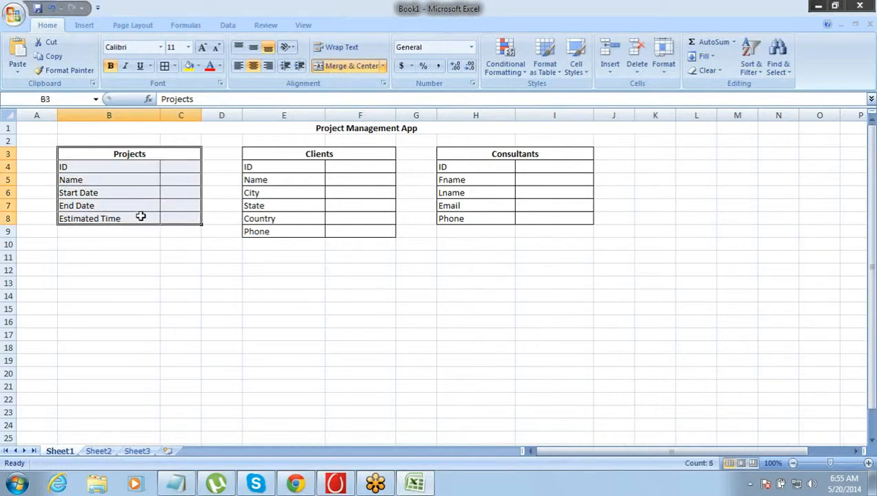
drag(318, 154, 321, 232)
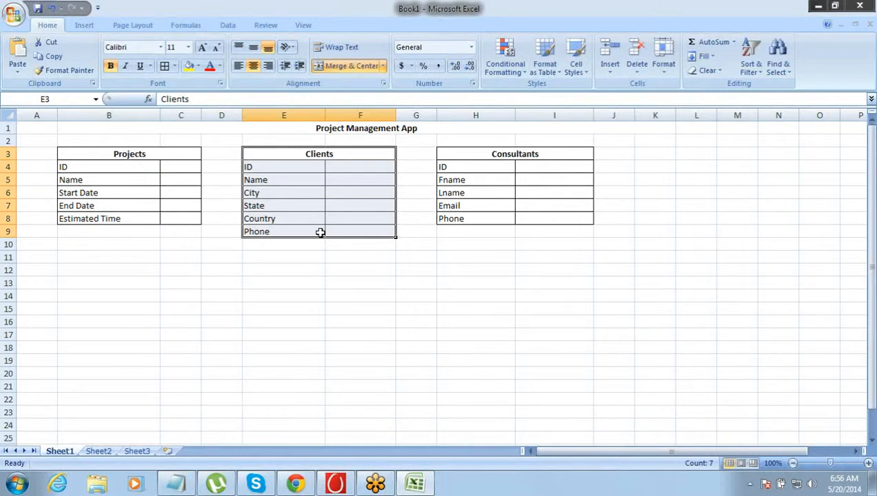
click(320, 232)
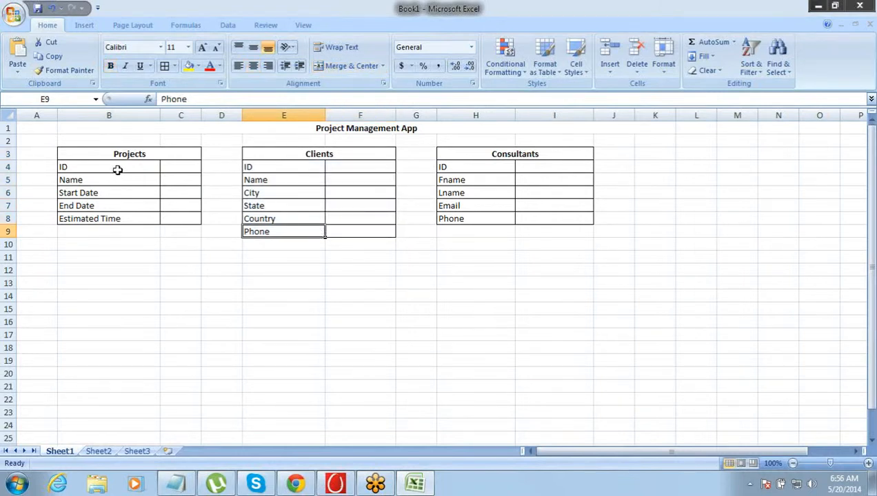
drag(118, 170, 118, 221)
drag(255, 169, 257, 231)
drag(454, 167, 453, 221)
click(379, 218)
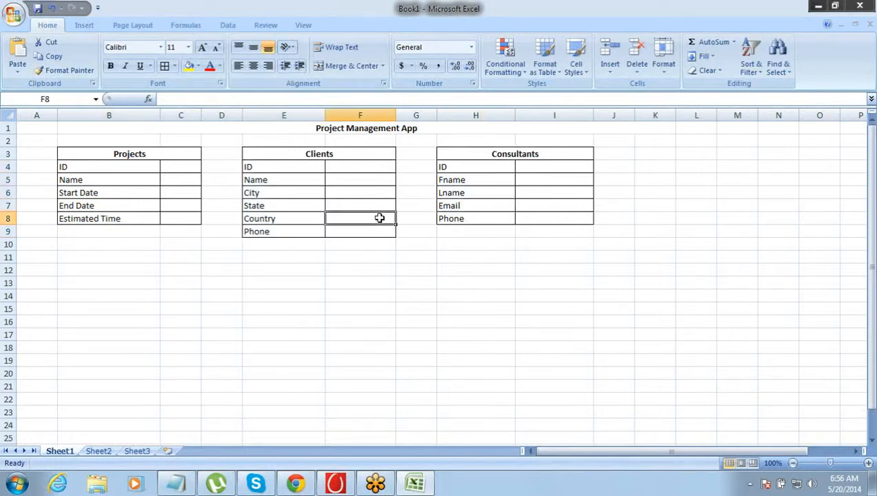
click(98, 155)
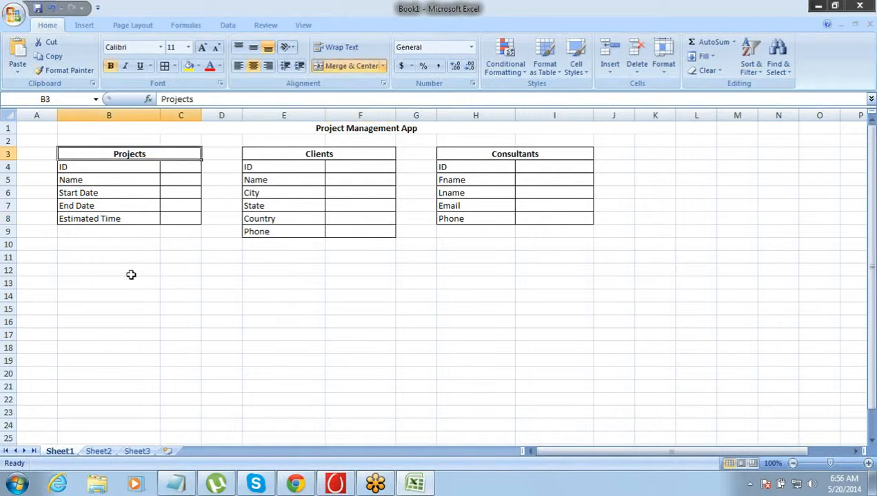
click(277, 308)
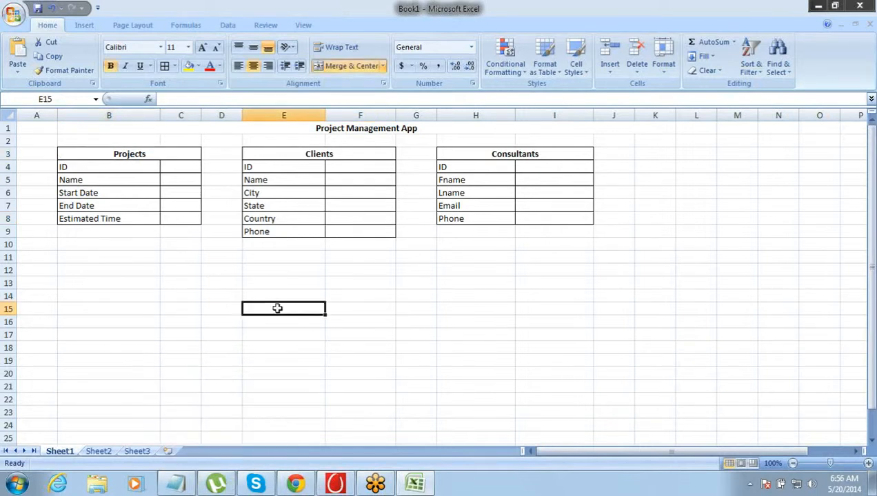
click(135, 155)
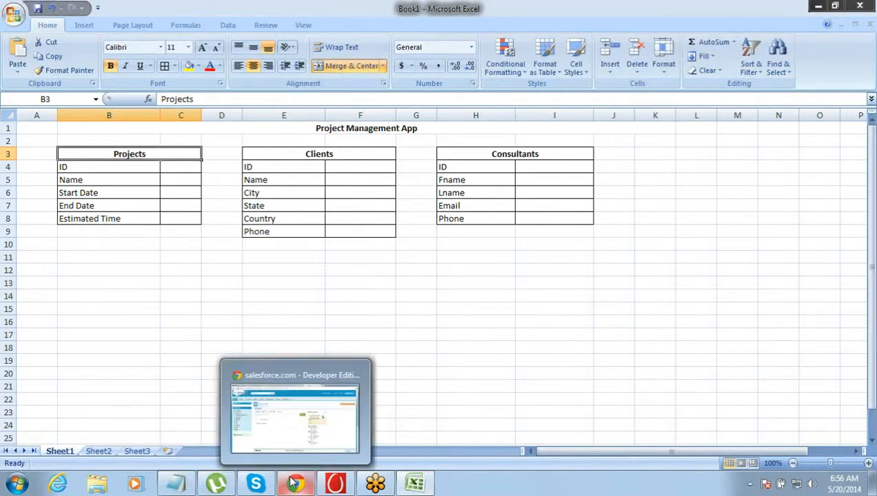
- Switch to the Notepad session notes and append "- Setup > Create > Objects > New Custome Object" to the Object(Table) line
click(172, 479)
click(125, 117)
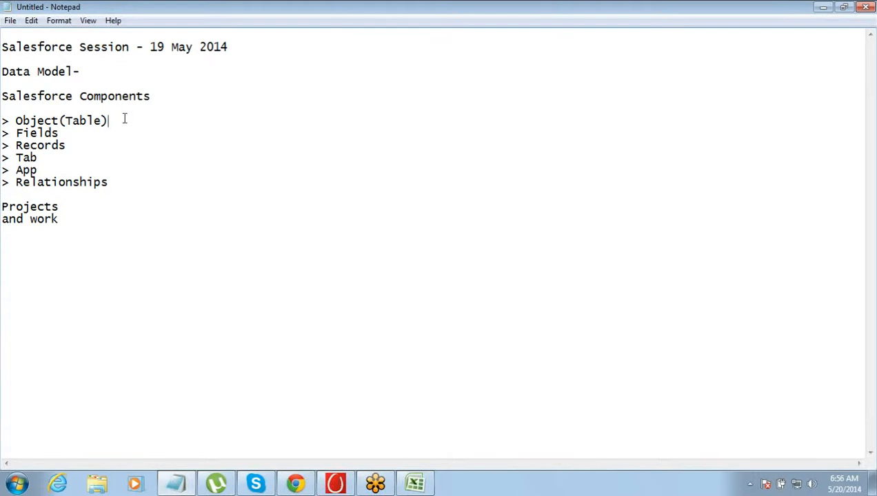
text(- Setup > Create)
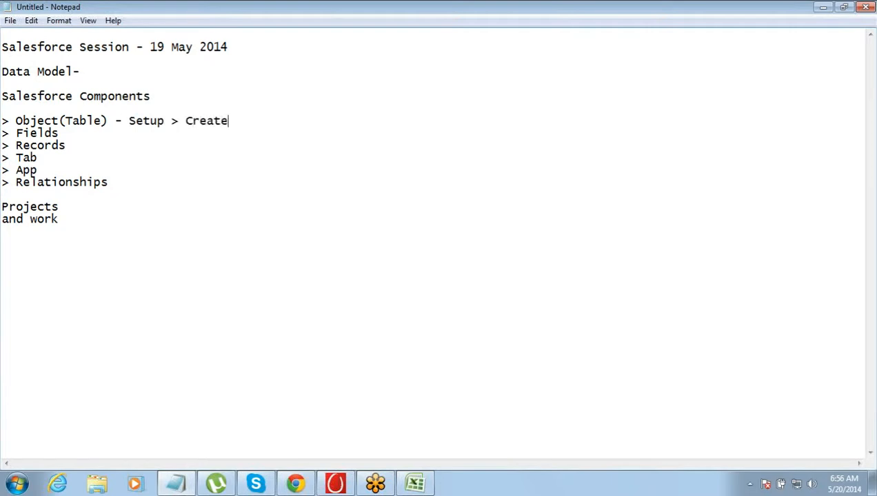
text( > Objects )
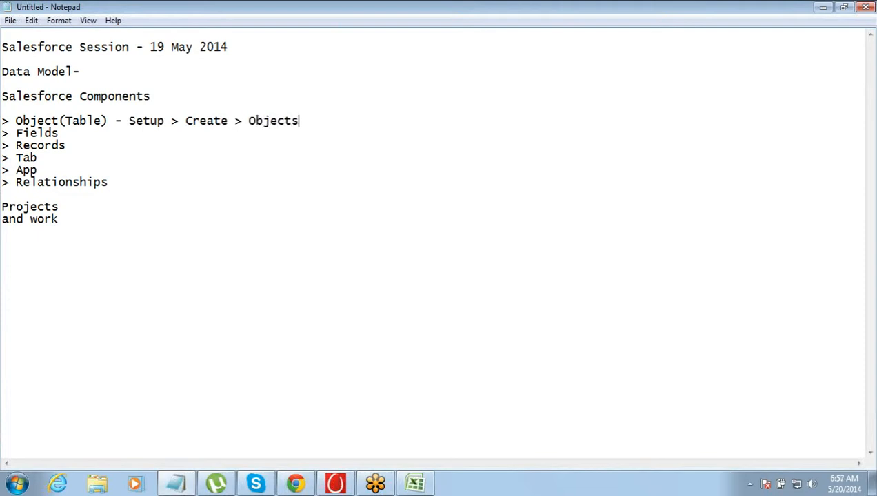
text(> New Cust)
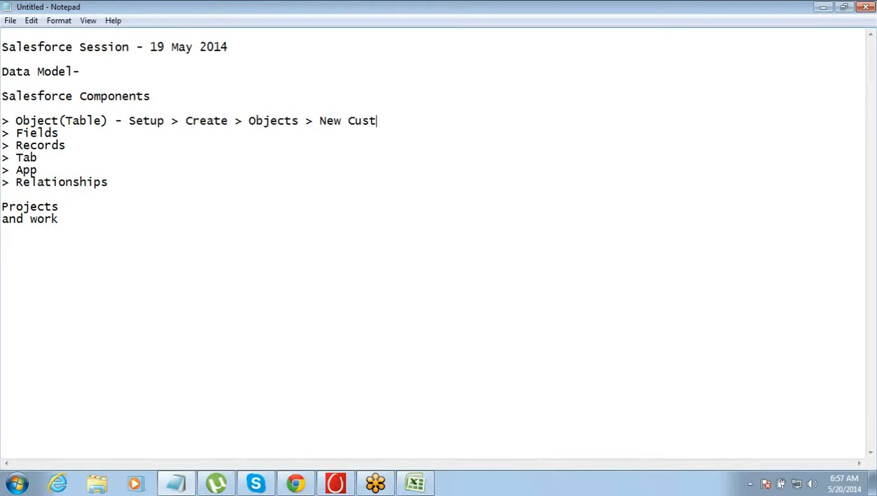
text(ome Object)
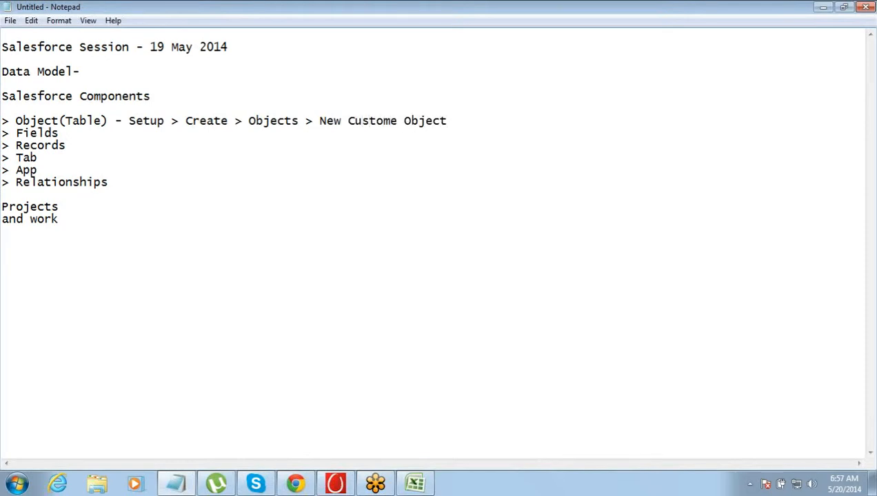
- Copy the setup path from the Object(Table) line to the Fields line and separate it from the word Fields with a dash
key(Down)
key(Up)
key(End)
drag(129, 120, 467, 123)
key(ctrl+c)
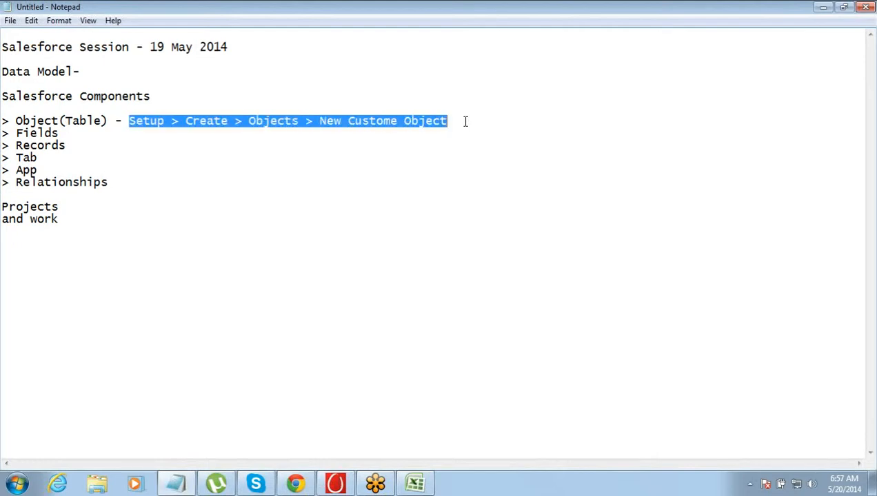
key(Down)
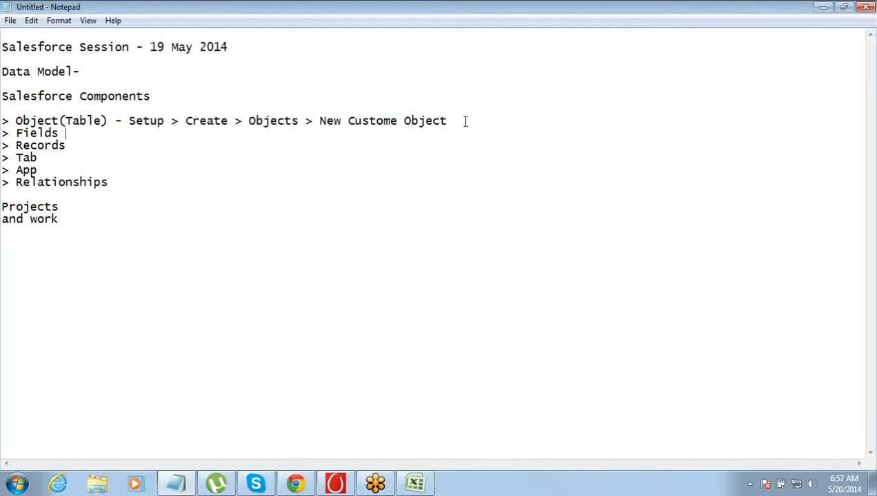
key(ctrl+v)
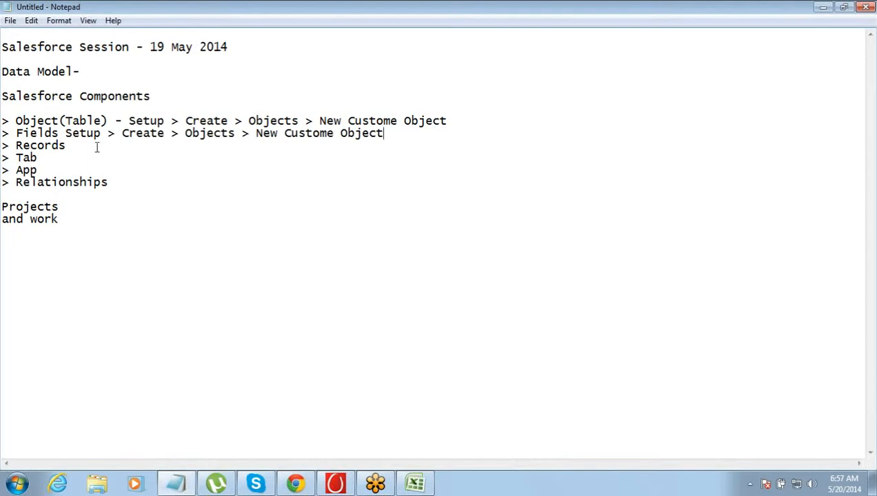
click(64, 131)
text(-)
key(End)
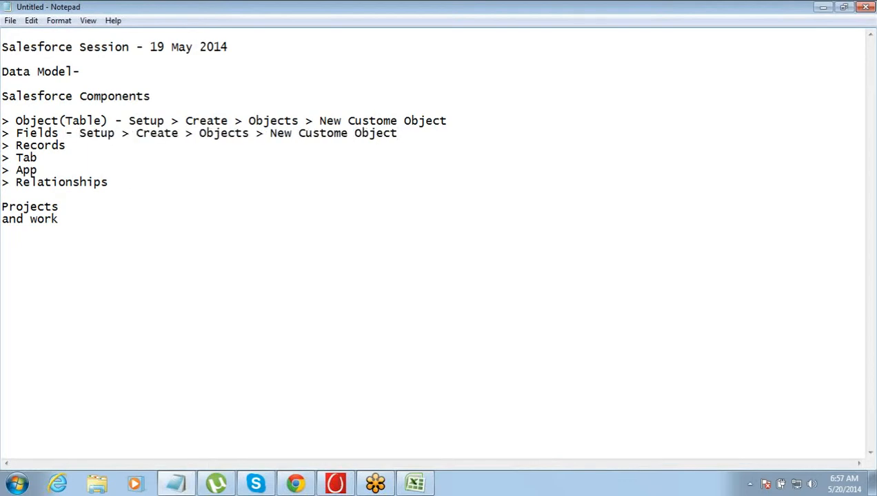
- Replace "New Custome Object" at the end of the Fields line with "Select Object > Create Fields"
key(ctrl+shift+Left)
key(ctrl+shift+Left)
key(ctrl+shift+Left)
text(Se)
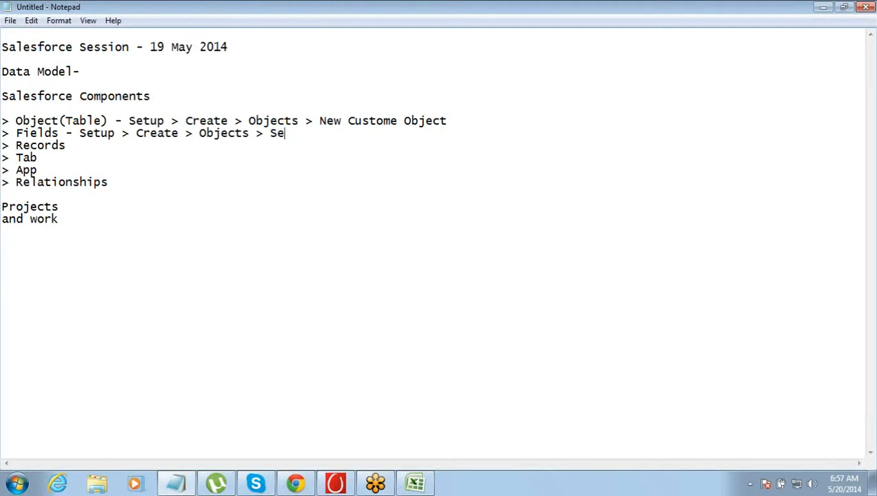
text(lect Object >)
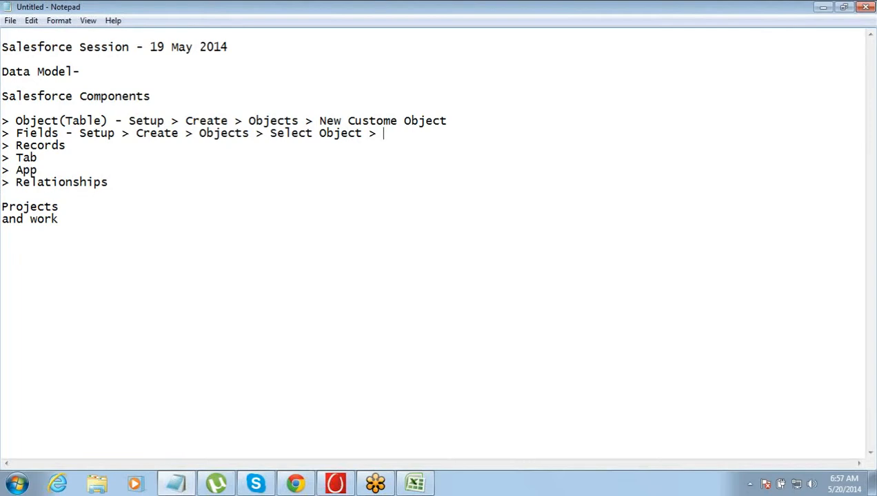
text(Create Fields)
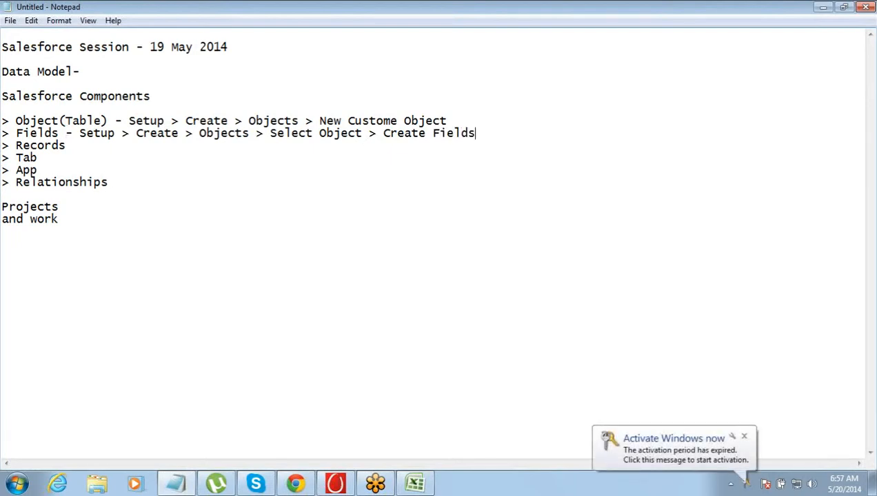
- Copy the complete setup path from the Fields line to the Tab line, placing it after a dash
key(ctrl+shift+Left)
key(ctrl+shift+Left)
key(ctrl+shift+Left)
key(ctrl+shift+Left)
key(ctrl+shift+Left)
key(ctrl+shift+Left)
key(ctrl+shift+Left)
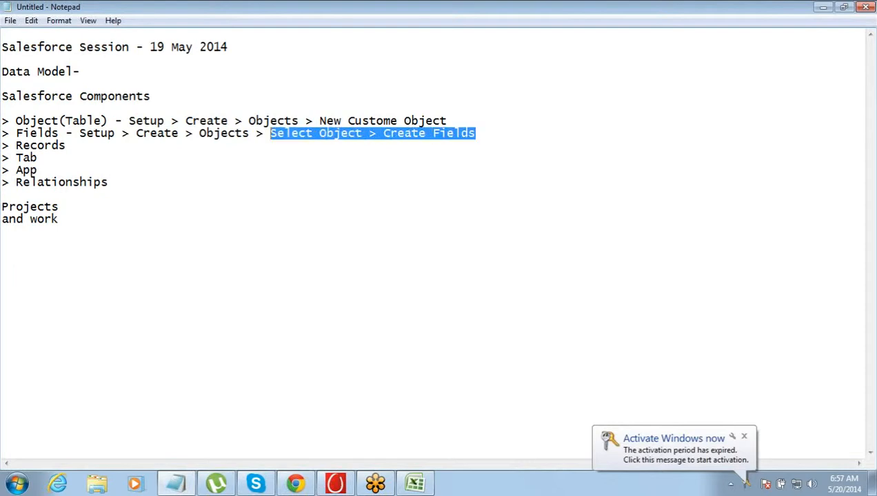
key(ctrl+shift+Left)
key(ctrl+shift+Left)
key(ctrl+shift+Left)
key(ctrl+shift+Left)
key(ctrl+c)
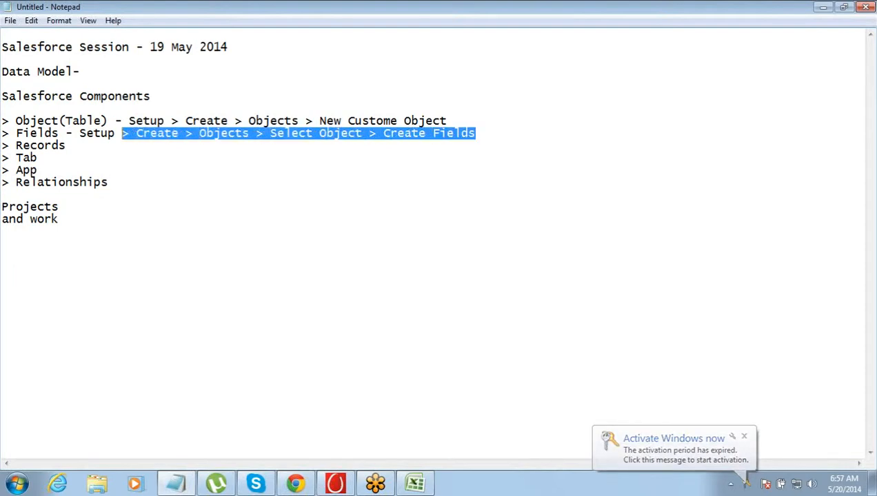
click(64, 131)
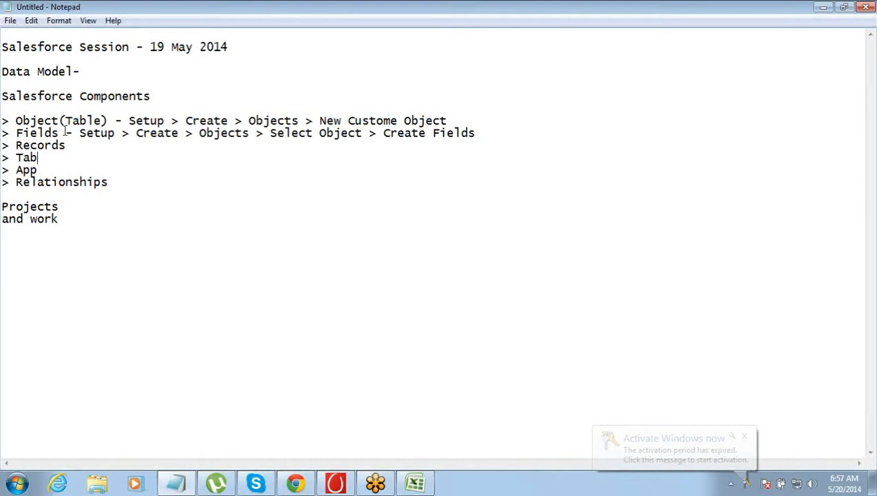
key(Down)
key(Down)
text(-)
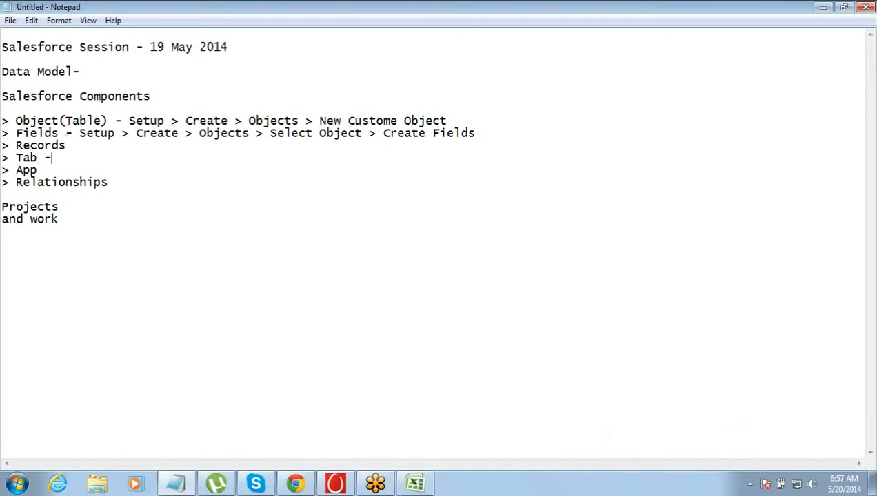
key(ctrl+v)
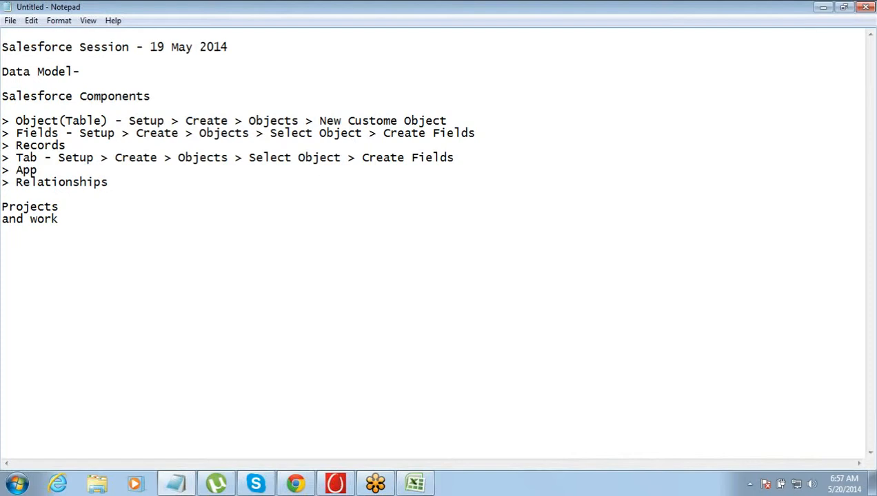
- Replace everything after "Setup > Create >" on the Tab line with "Tabs"
key(ctrl+shift+Left)
key(ctrl+shift+Left)
key(ctrl+shift+Left)
key(ctrl+shift+Left)
key(ctrl+shift+Left)
key(ctrl+shift+Left)
key(ctrl+shift+Left)
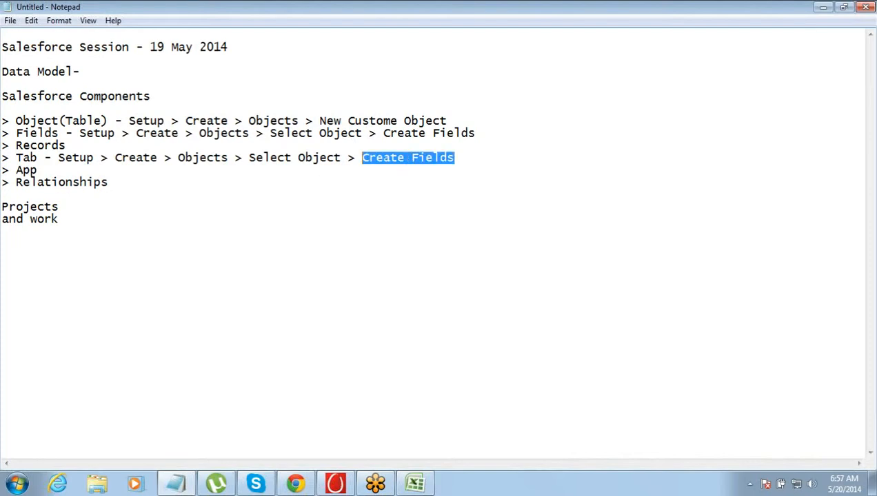
text(Tabs)
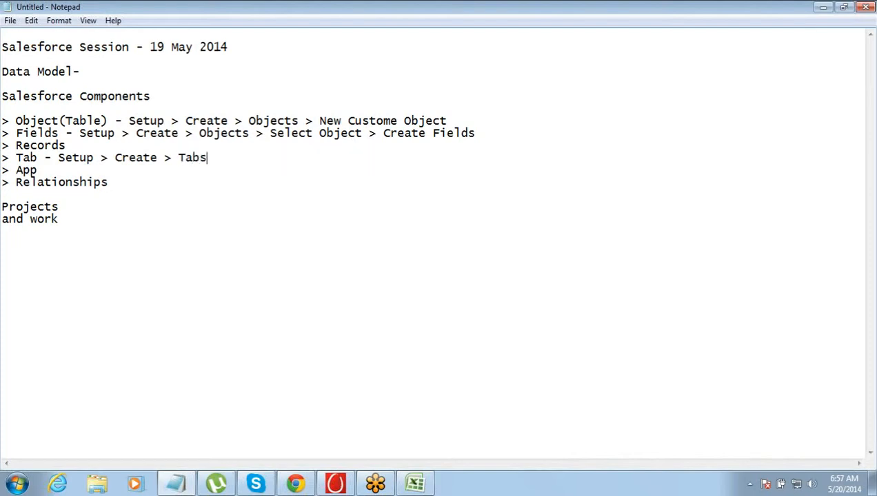
- Copy the path "Setup > Create > Tabs" to the App line and put a dash before it
key(ctrl+shift+Left)
key(ctrl+shift+Left)
key(ctrl+shift+Left)
key(ctrl+shift+Left)
key(ctrl+shift+Left)
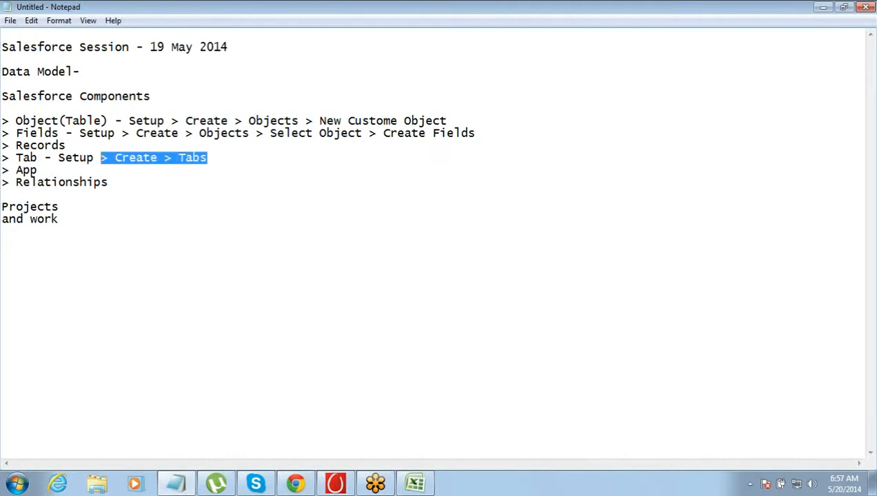
key(ctrl+c)
key(Down)
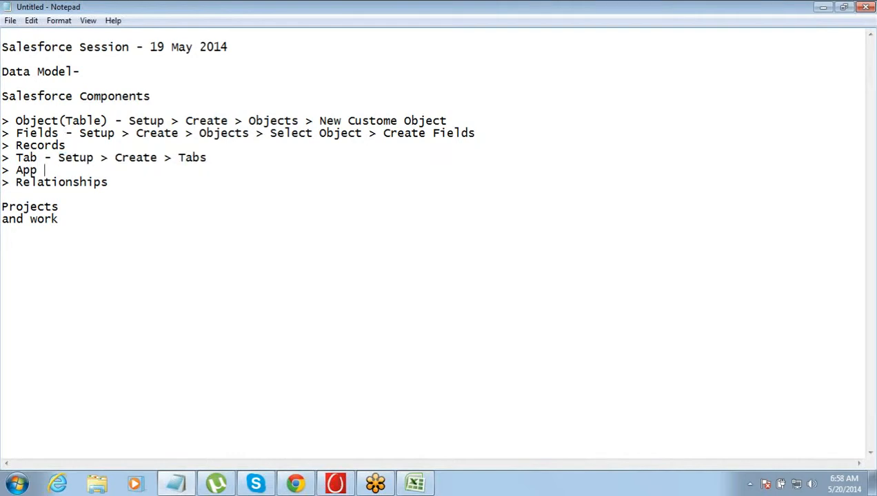
key(ctrl+v)
key(ctrl+Left)
key(ctrl+Left)
key(ctrl+Left)
key(ctrl+Left)
key(ctrl+Left)
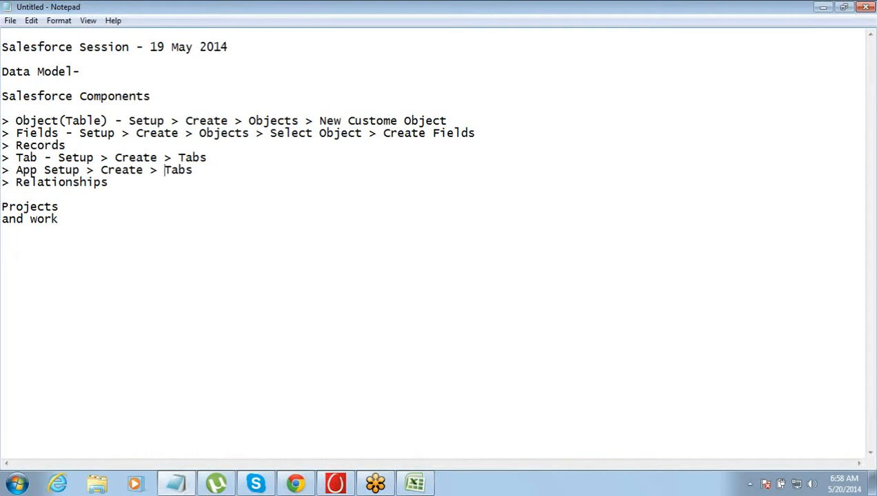
text(-)
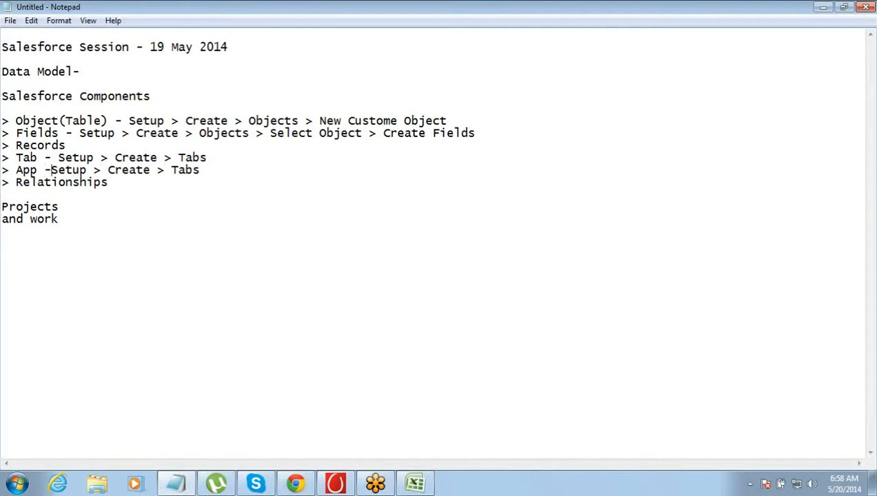
- Change the last item of the App line's path to "Apps"
key(End)
key(ctrl+shift+Left)
text(Apps)
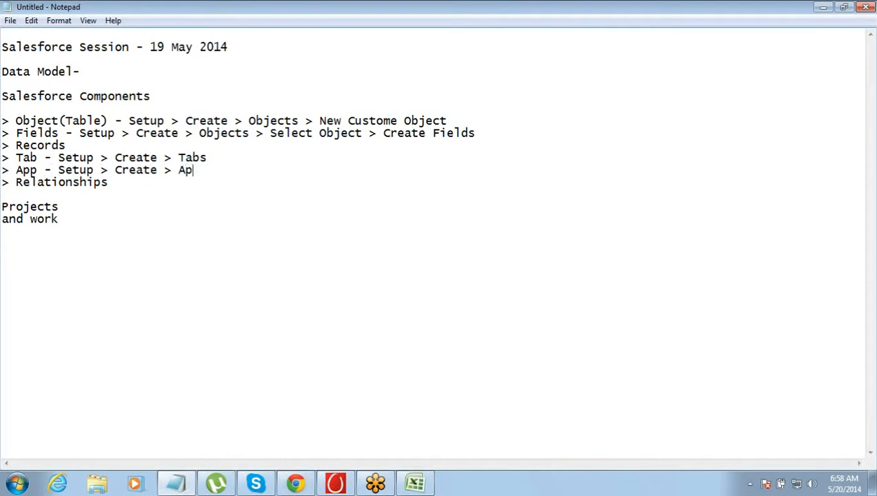
key(Up)
- Add the lines "STandard" and "Custom" below "and work" at the end of the notes, leaving two blank lines before them
click(64, 219)
key(Return)
key(Return)
key(Return)
text(STandard)
key(Return)
text(Cus)
key(BackSpace)
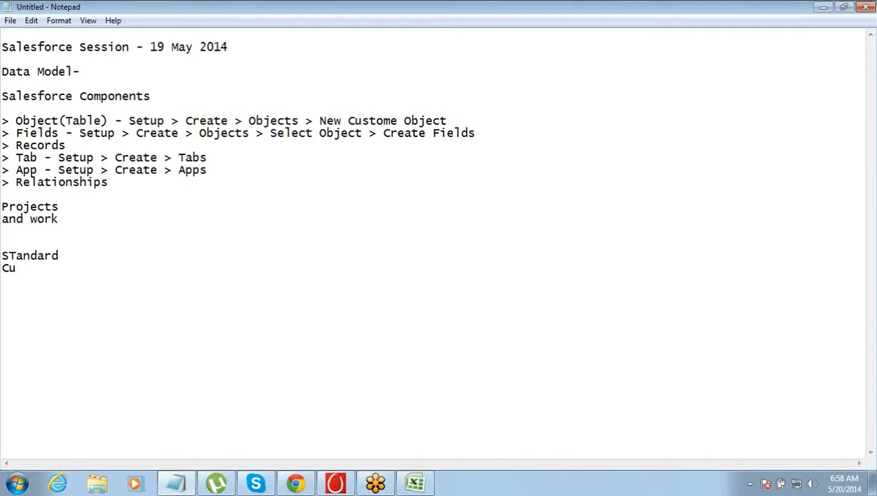
text(stom)
- Highlight the word "Object" in the component list and switch to the Salesforce home page in Chrome
double_click(30, 120)
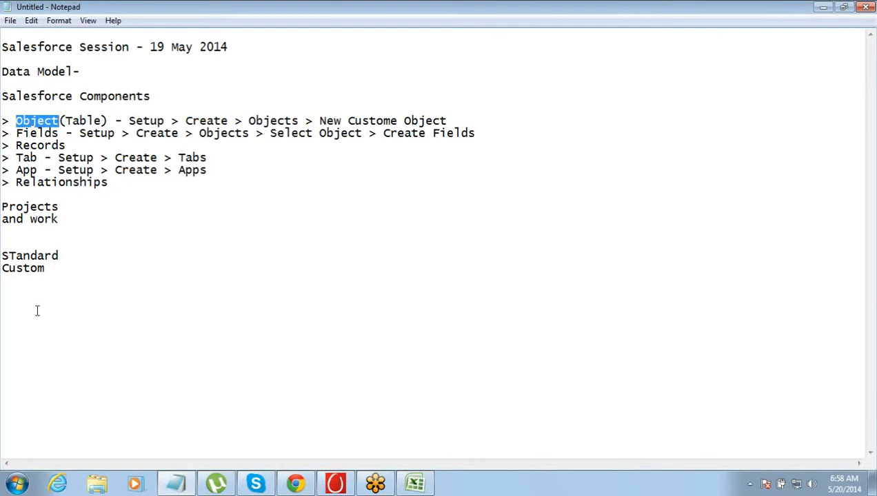
click(297, 485)
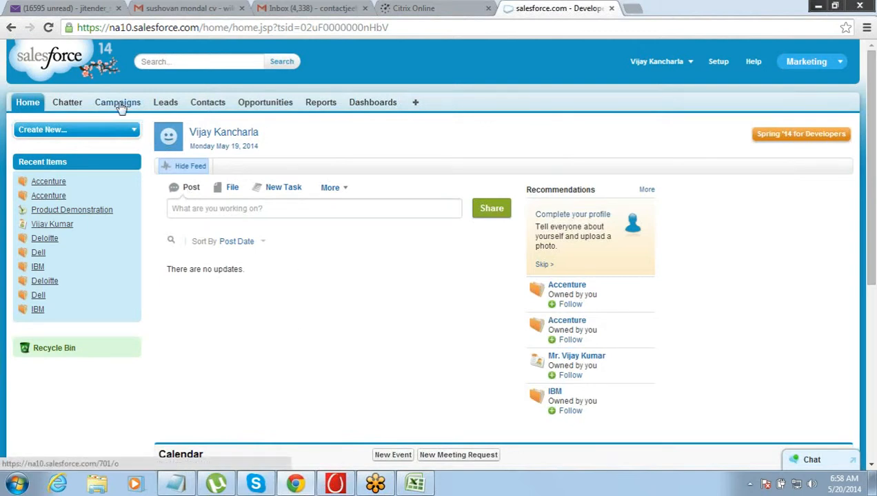